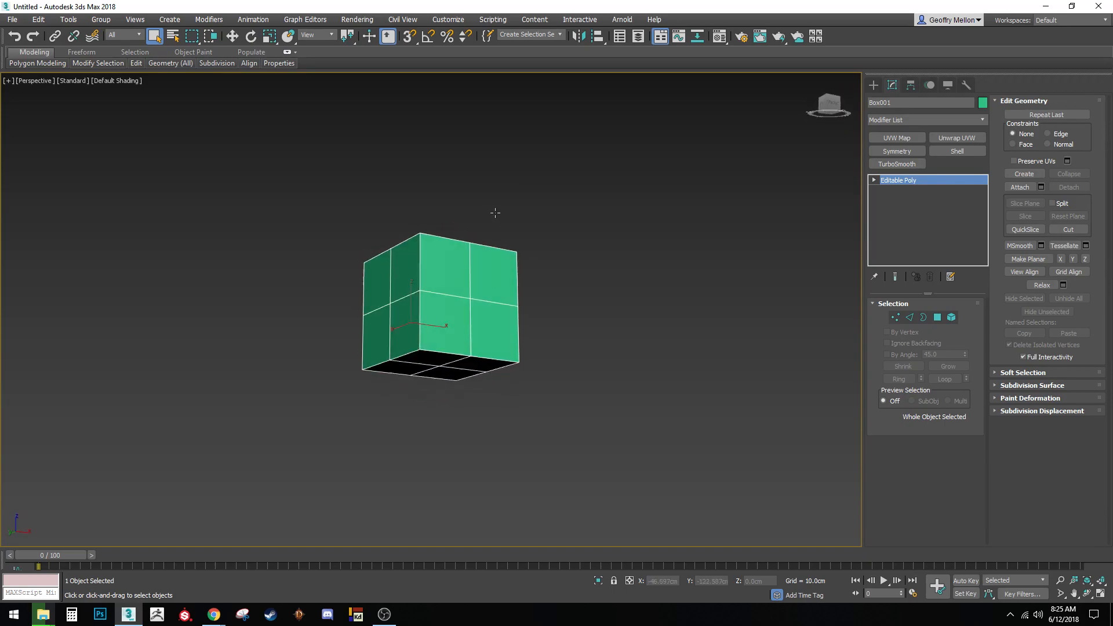
- Select the centre vertex of the cube's front side face in vertex mode
scroll(549, 261, up, 3)
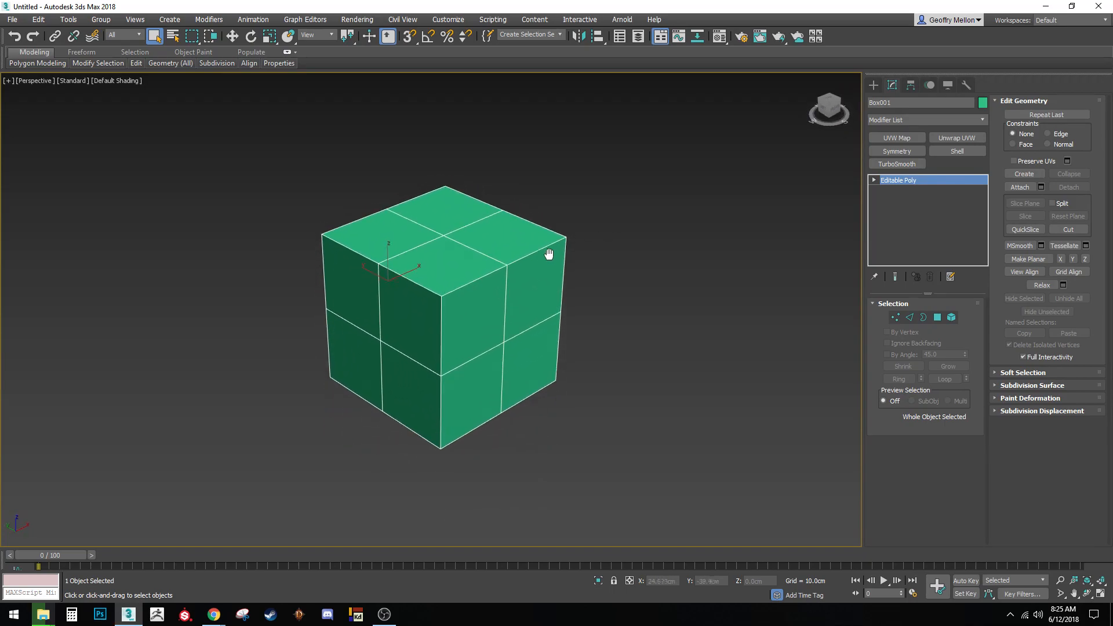
click(896, 318)
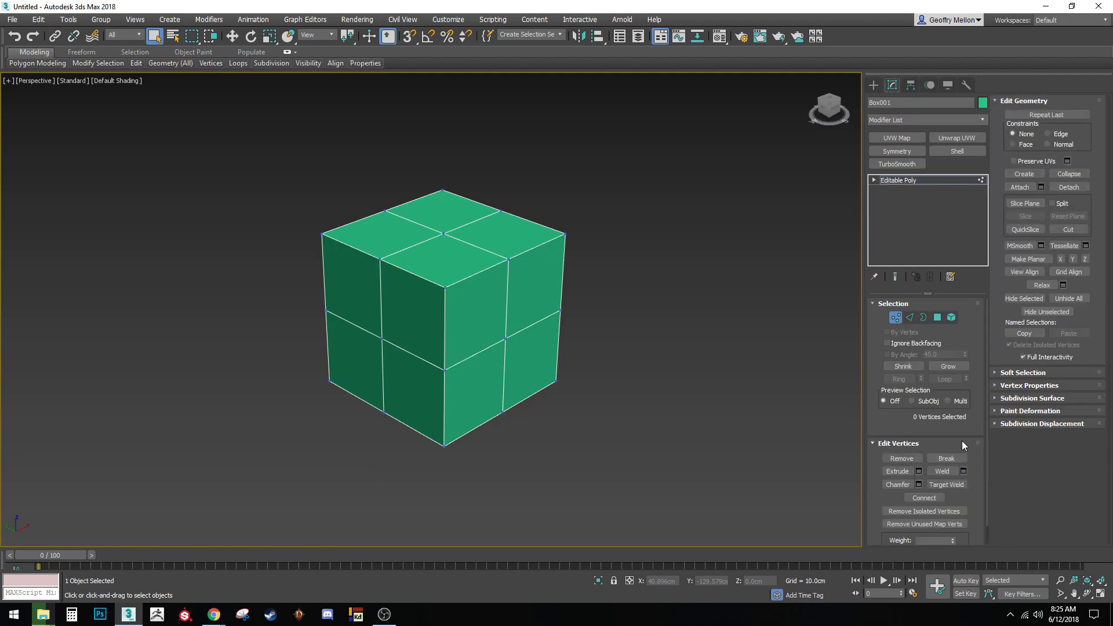
click(911, 316)
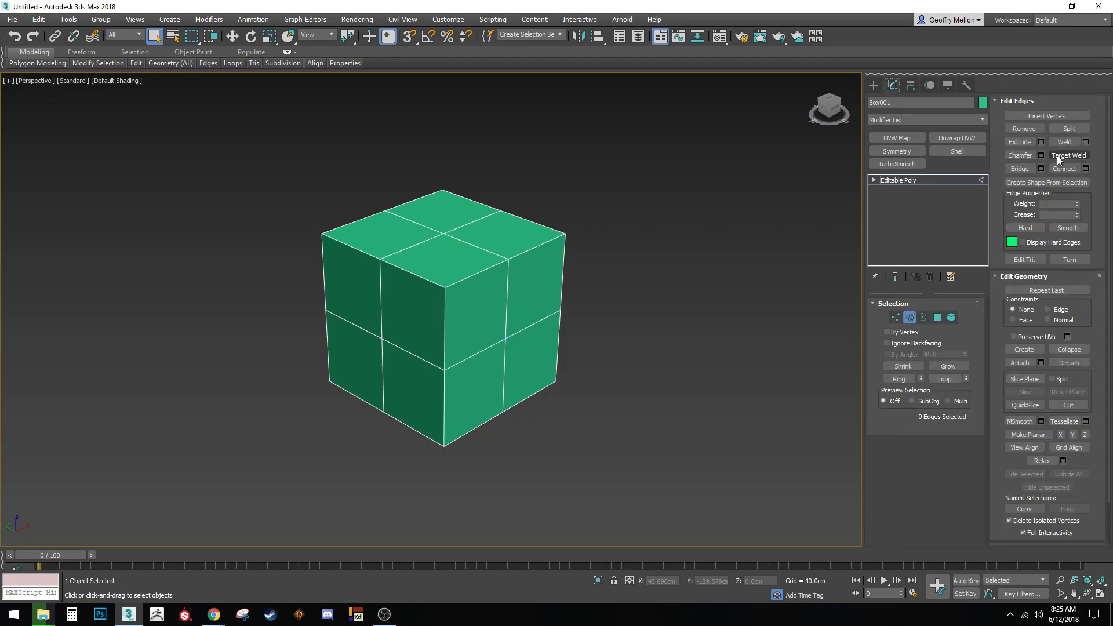
click(897, 317)
middle_drag(467, 335, 384, 334)
click(337, 283)
alt+middle_drag(342, 285, 405, 330)
click(335, 363)
alt+middle_drag(339, 371, 378, 342)
- Try a 2.452 cm vertex chamfer on the selected face-centre vertex and on the middle vertex of the nearby vertical edge
right_click(379, 343)
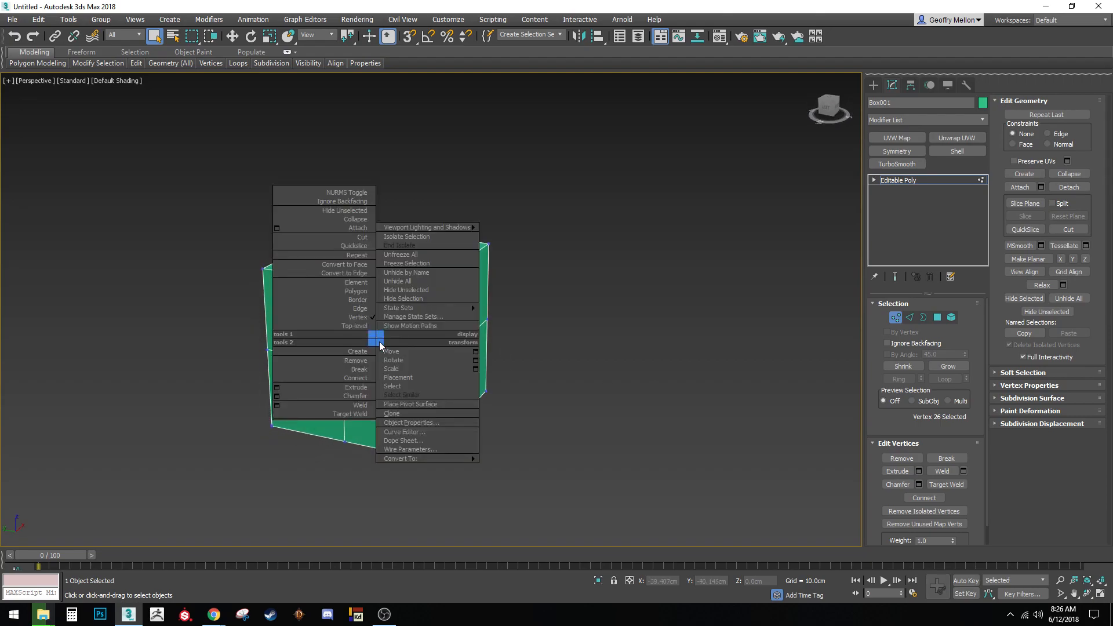
click(280, 398)
drag(436, 297, 545, 241)
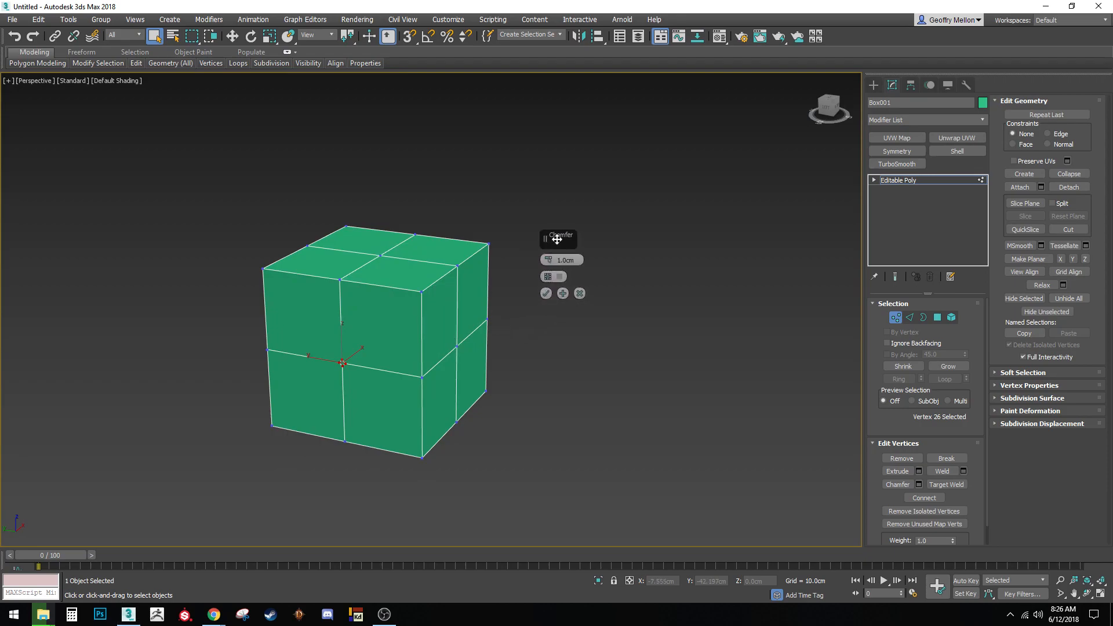
key(z)
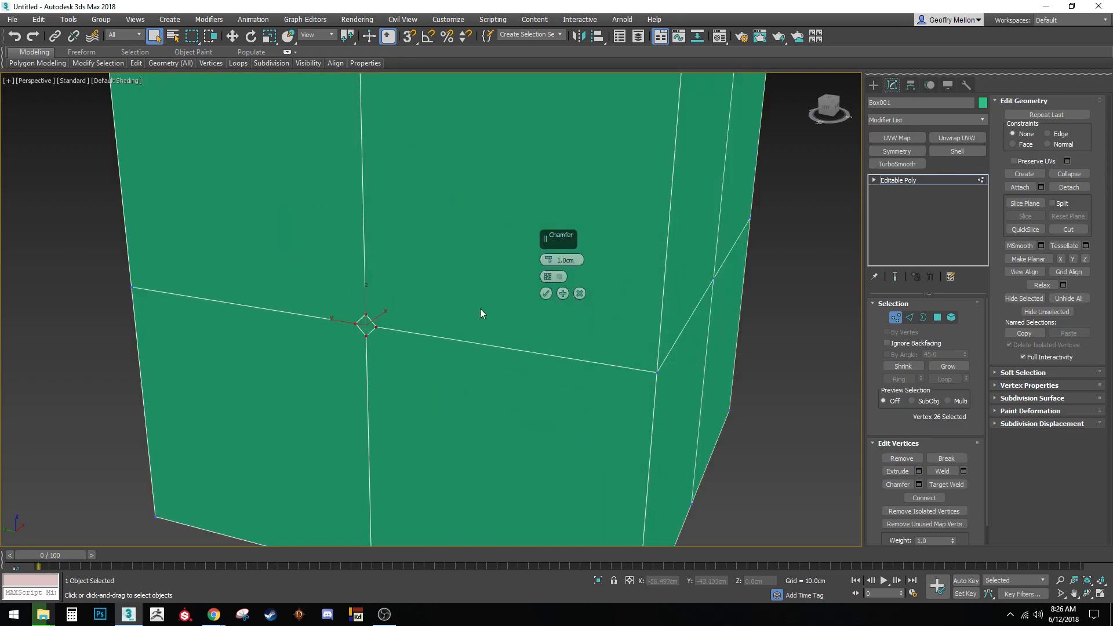
mouse_move(549, 261)
mouse_down()
mouse_move(557, 213)
mouse_move(556, 258)
mouse_up()
click(656, 373)
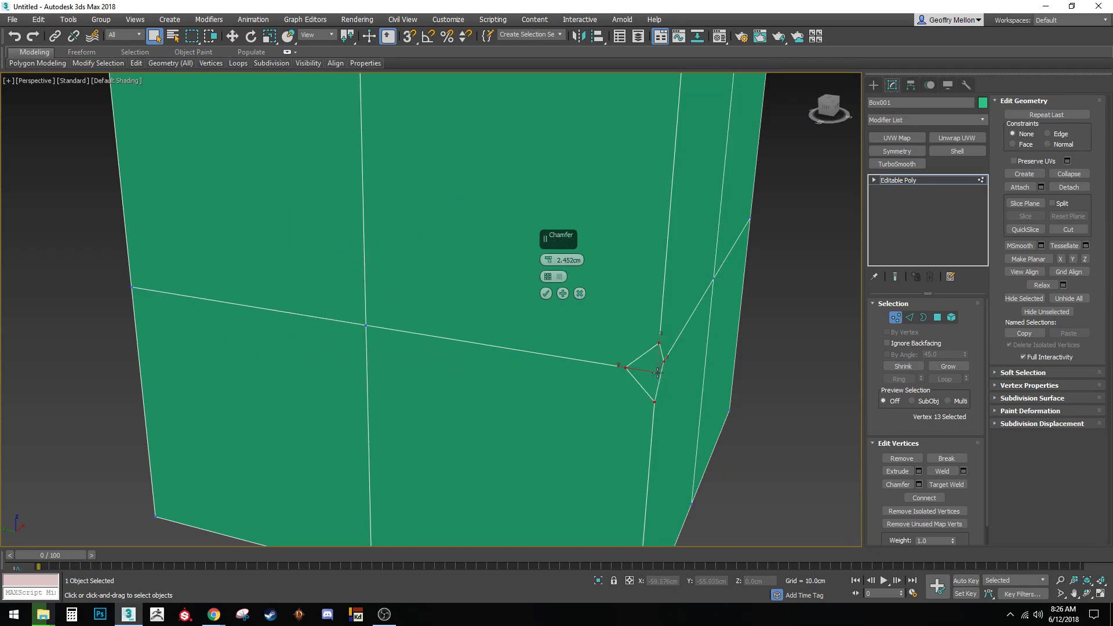
- Preview the vertex chamfer on the cube's top corner vertex with the amount set to 12.284 cm
scroll(514, 327, down, 6)
scroll(514, 327, down, 2)
click(211, 239)
click(490, 264)
drag(548, 264, 562, 203)
alt+middle_drag(342, 316, 415, 307)
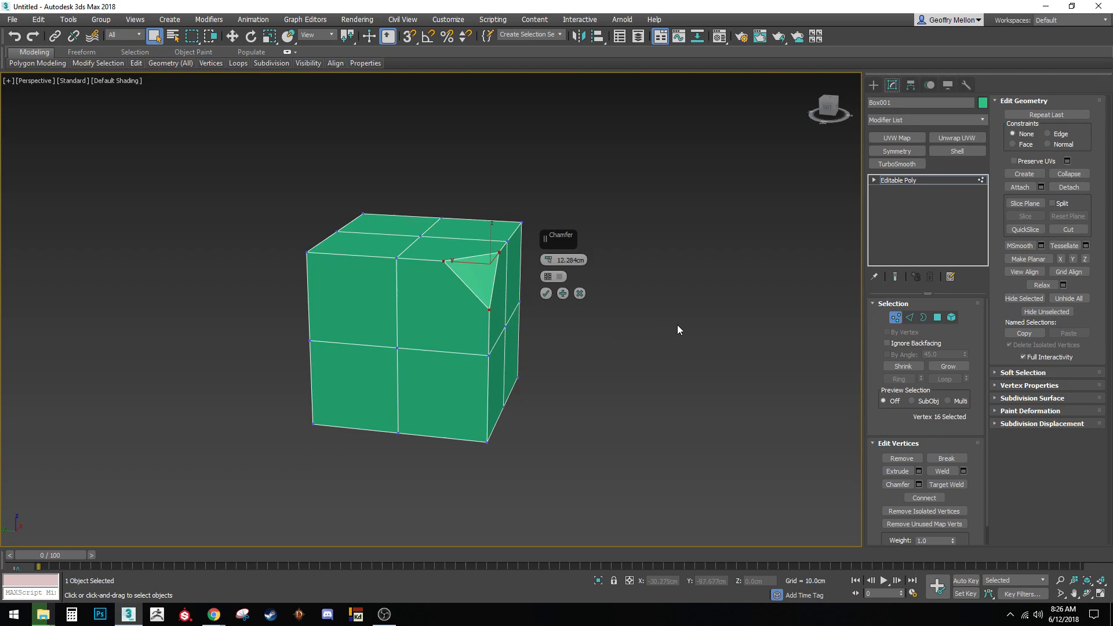
- Try an open vertex chamfer on the side face's centre vertex, inspect the preview from the front, and cancel it
click(396, 259)
click(398, 348)
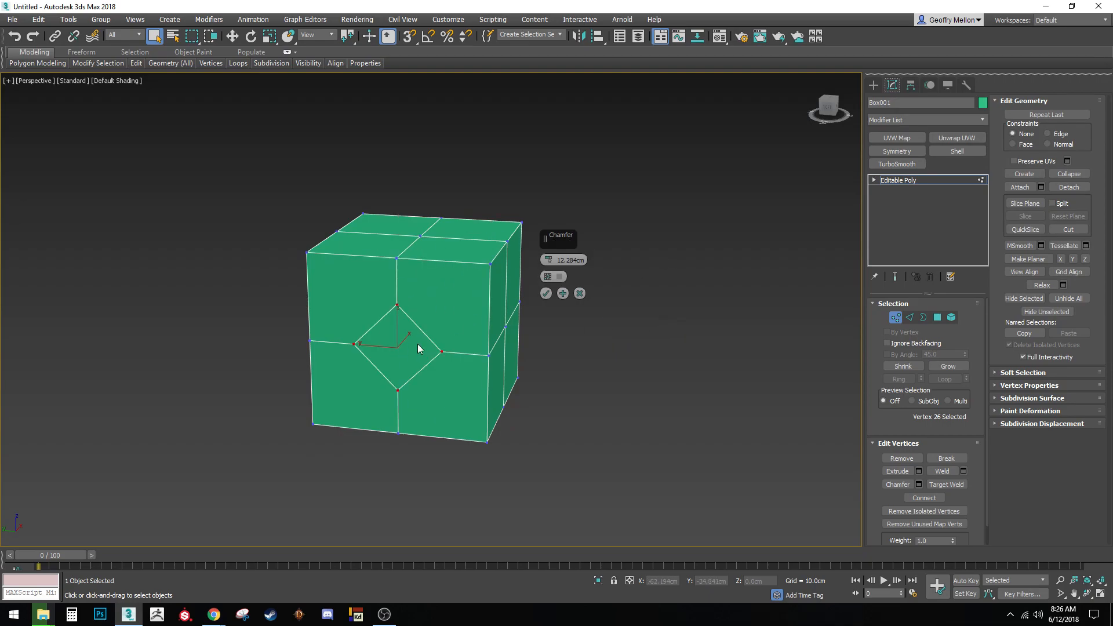
click(559, 276)
alt+middle_drag(392, 364, 431, 308)
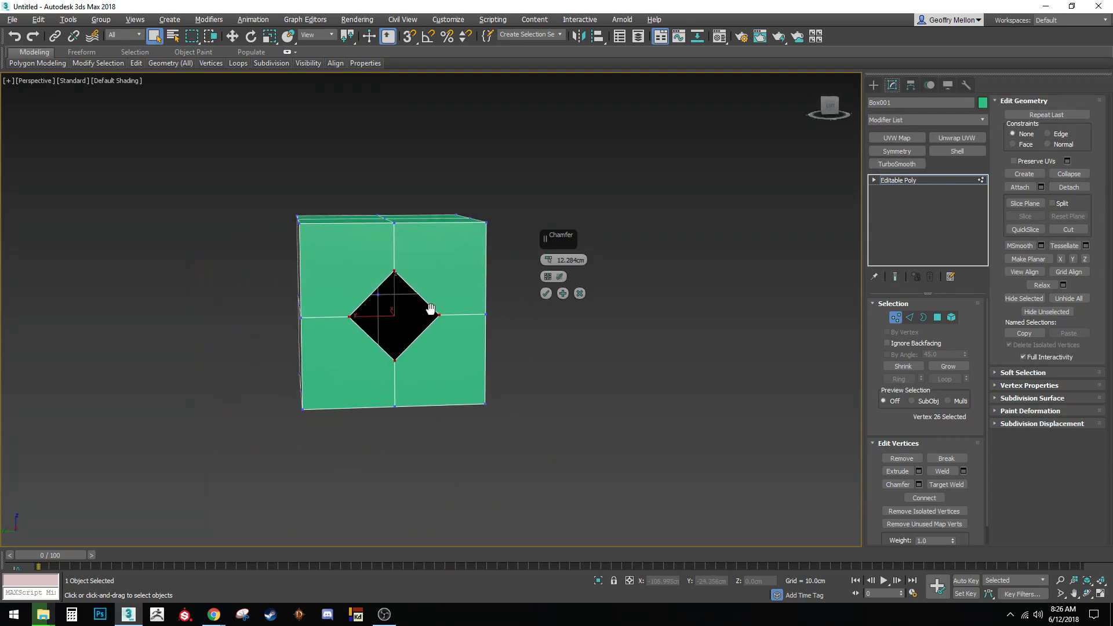
middle_drag(431, 308, 440, 310)
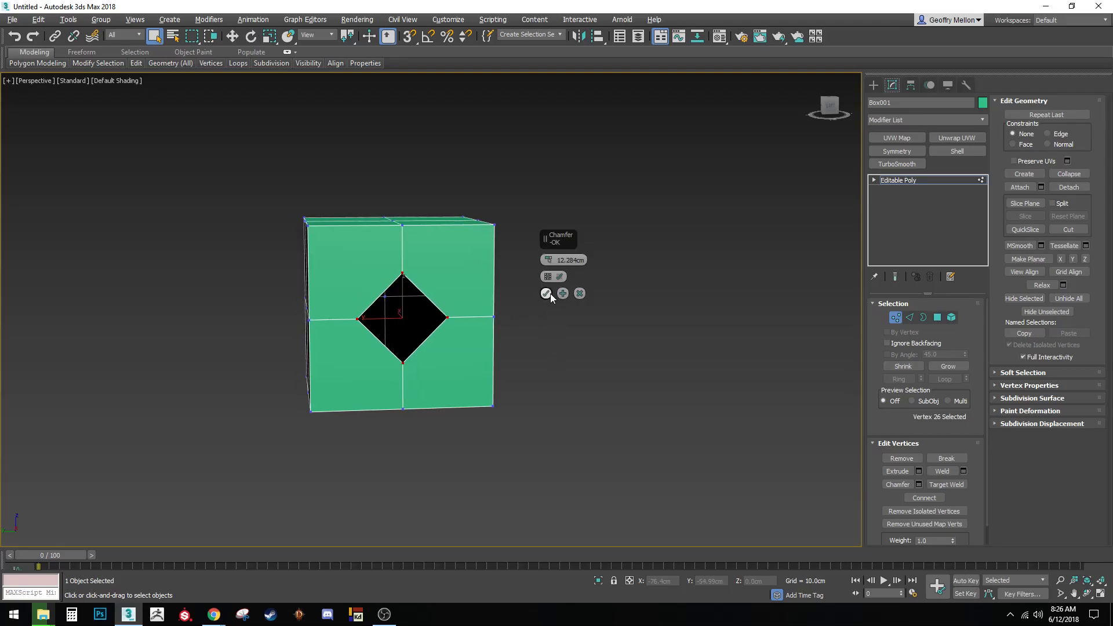
click(580, 293)
- Select the eight perimeter edges around the cube's top face in edge mode
click(910, 318)
middle_drag(542, 290, 683, 335)
click(908, 318)
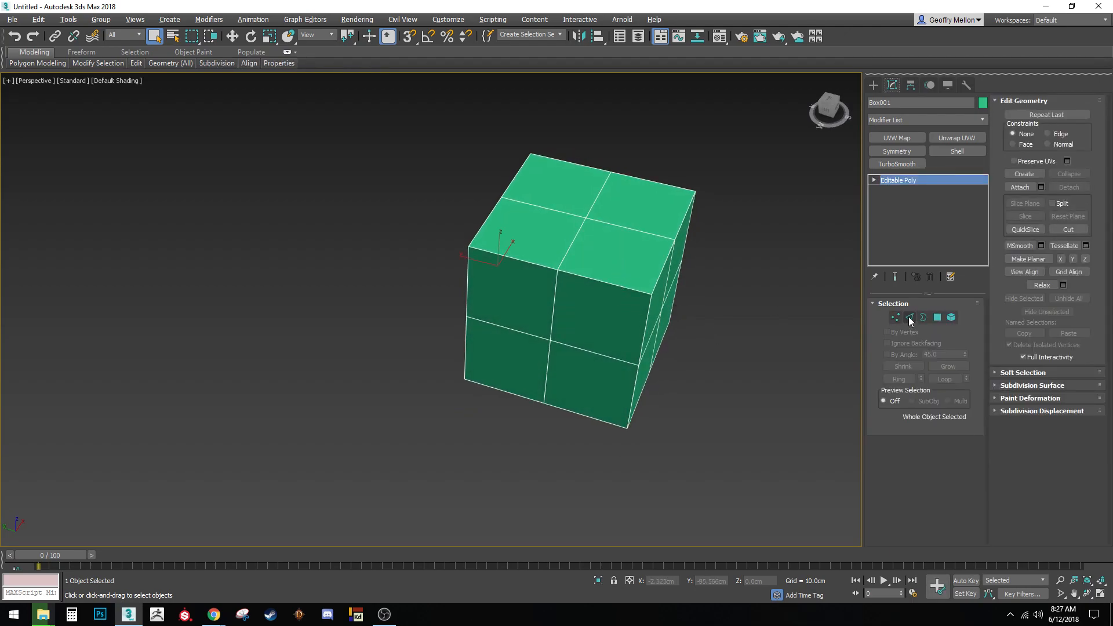
click(908, 317)
click(629, 289)
ctrl+click(513, 258)
alt+middle_drag(682, 395, 702, 306)
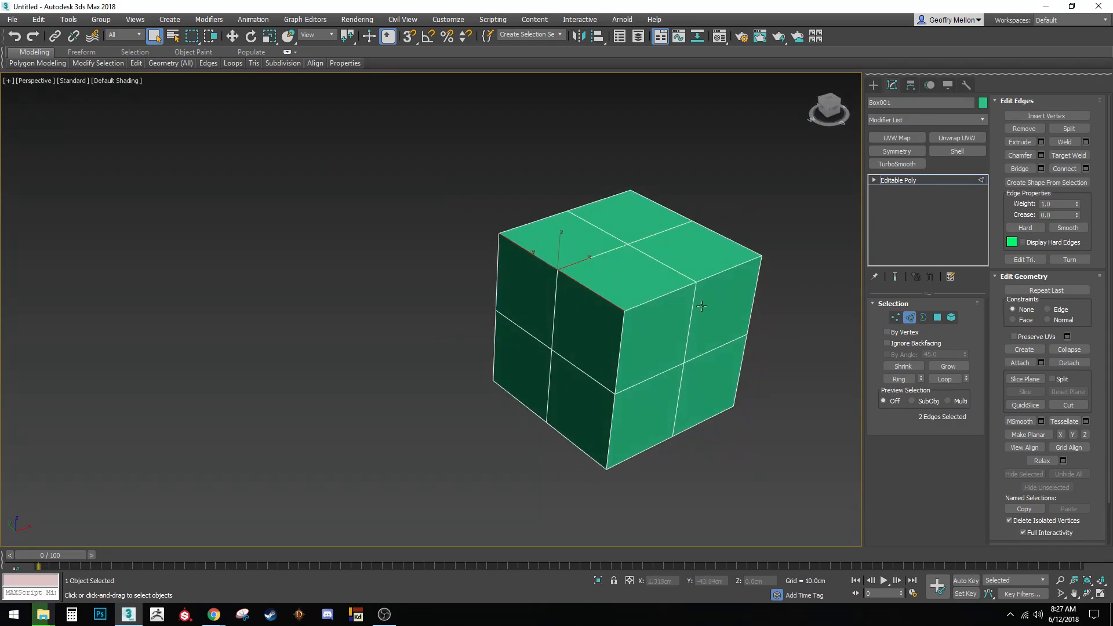
ctrl+click(674, 287)
ctrl+click(730, 269)
ctrl+click(741, 244)
ctrl+click(667, 208)
ctrl+click(595, 212)
ctrl+click(539, 219)
alt+middle_drag(638, 264, 500, 278)
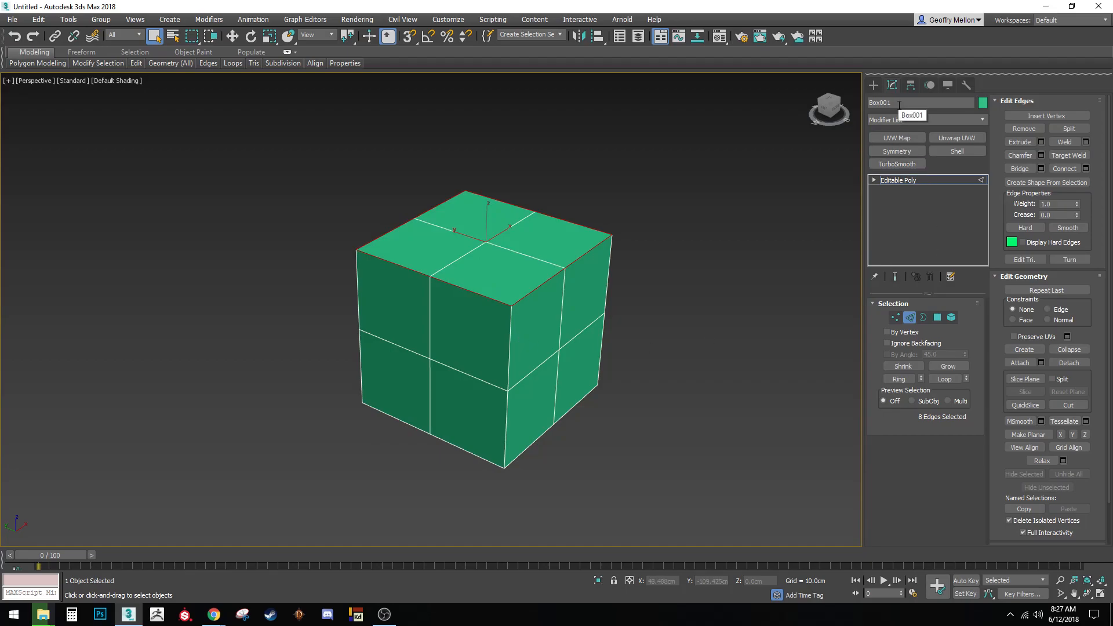
- Look through the Extended and Standard Primitives object types and return to edge editing of the cube
click(874, 85)
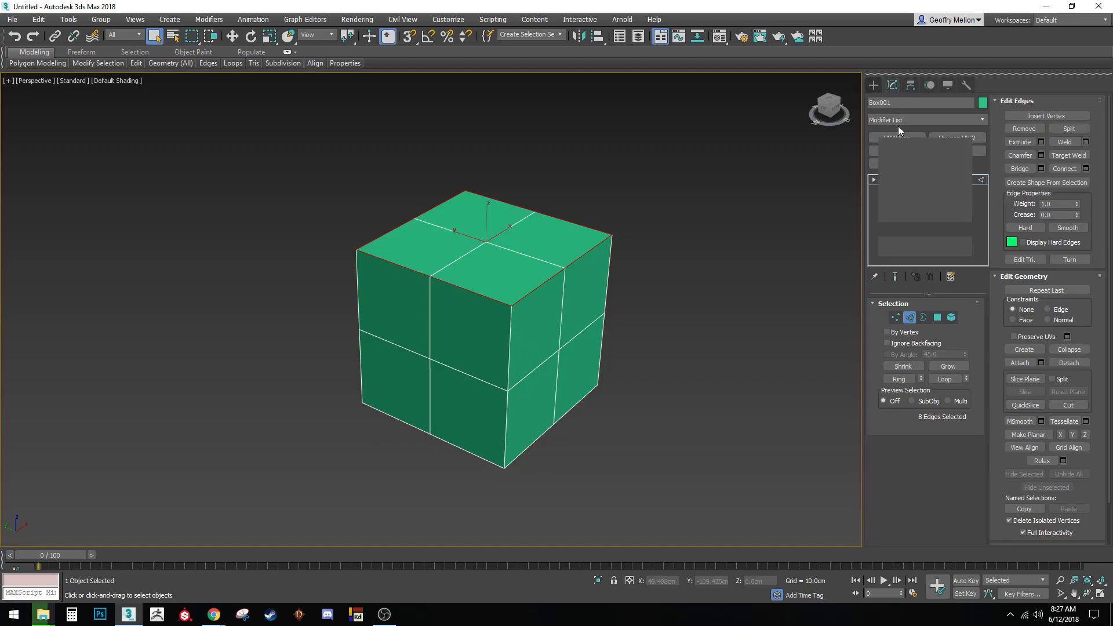
click(908, 117)
click(917, 140)
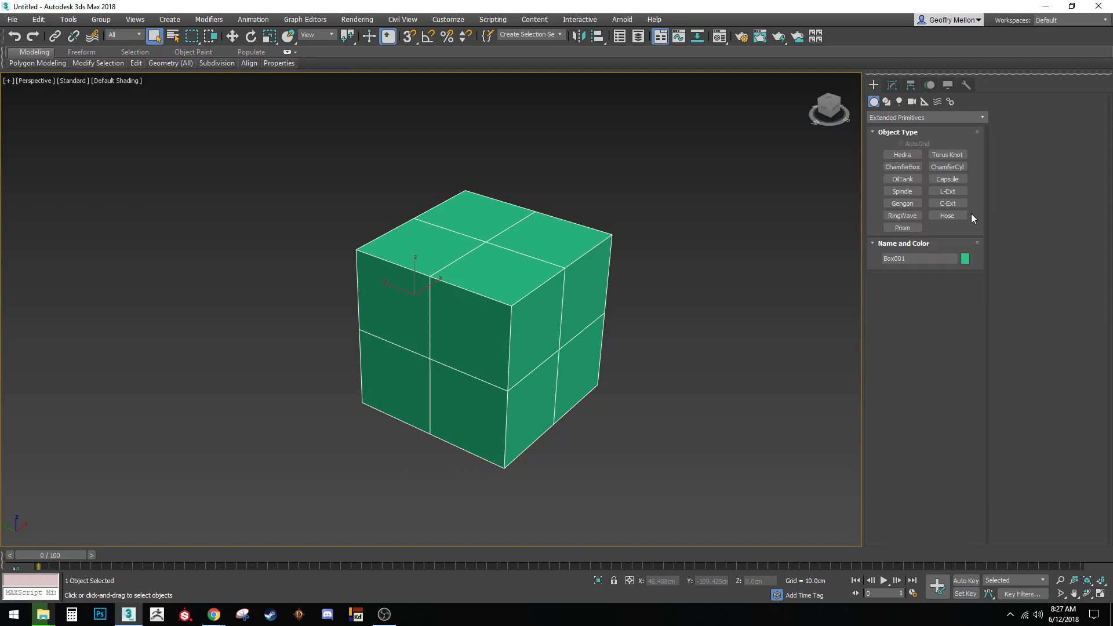
click(902, 116)
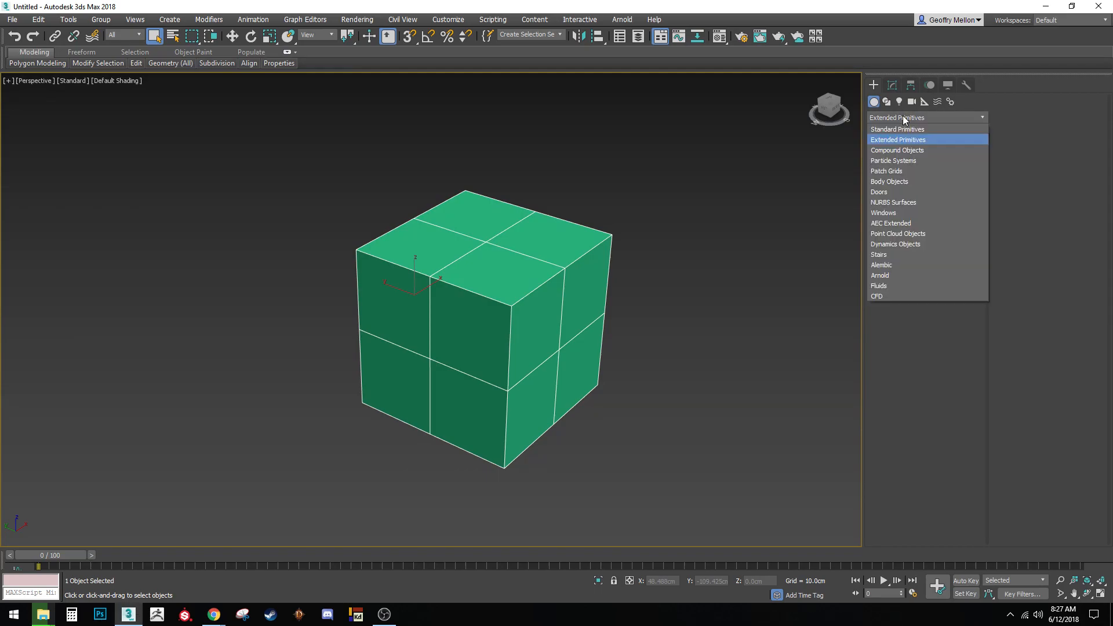
click(898, 129)
middle_drag(610, 265, 539, 277)
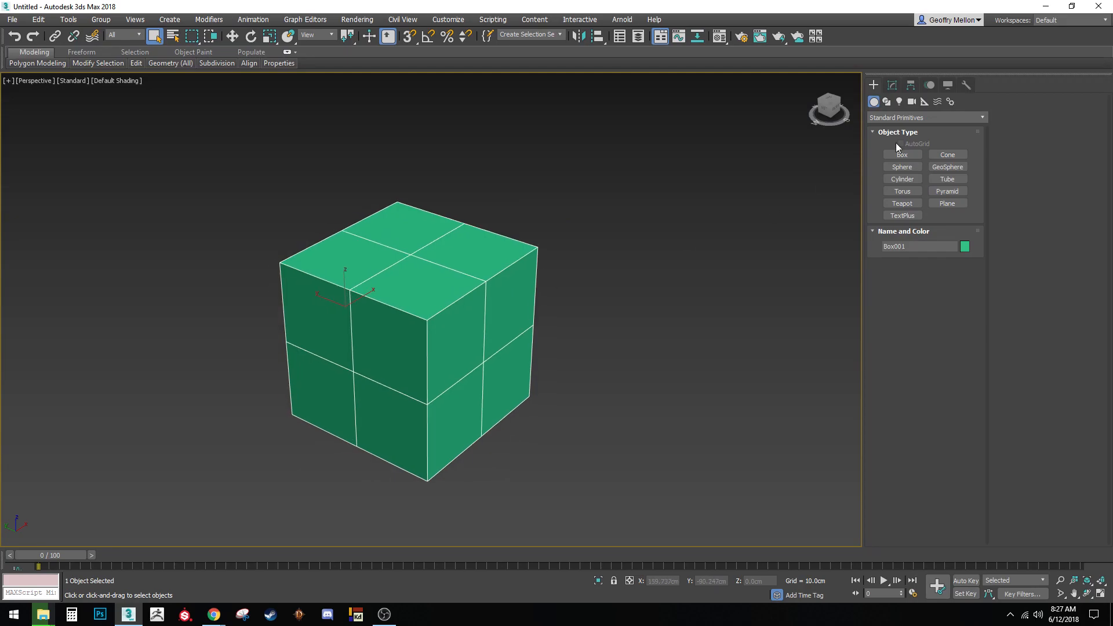
click(892, 85)
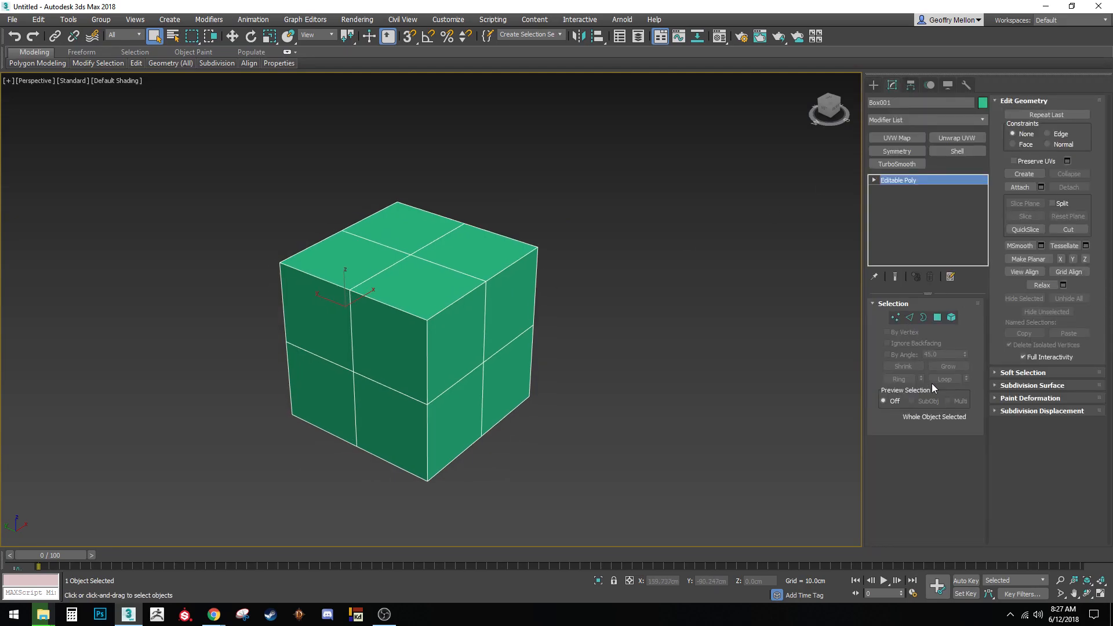
click(909, 317)
middle_drag(494, 460, 588, 400)
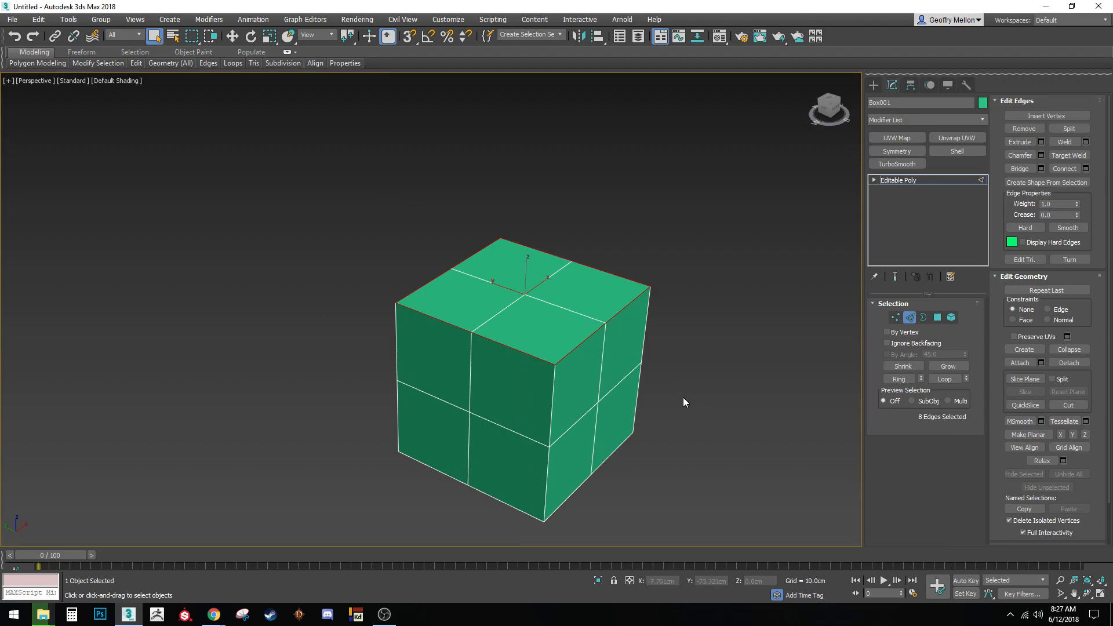
- Hide the wireframe overlay, clear the edge selection, and examine the cube's sharp top edges and corner up close
alt+middle_drag(513, 380, 696, 321)
key(F4)
click(746, 340)
scroll(529, 325, up, 6)
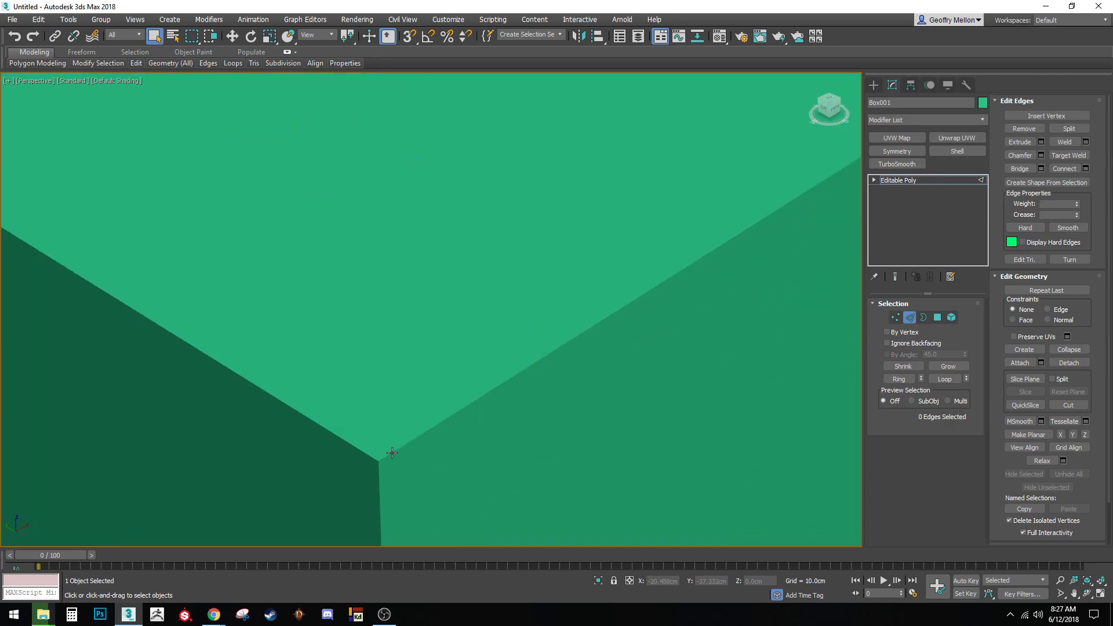
scroll(388, 467, up, 3)
scroll(377, 369, down, 2)
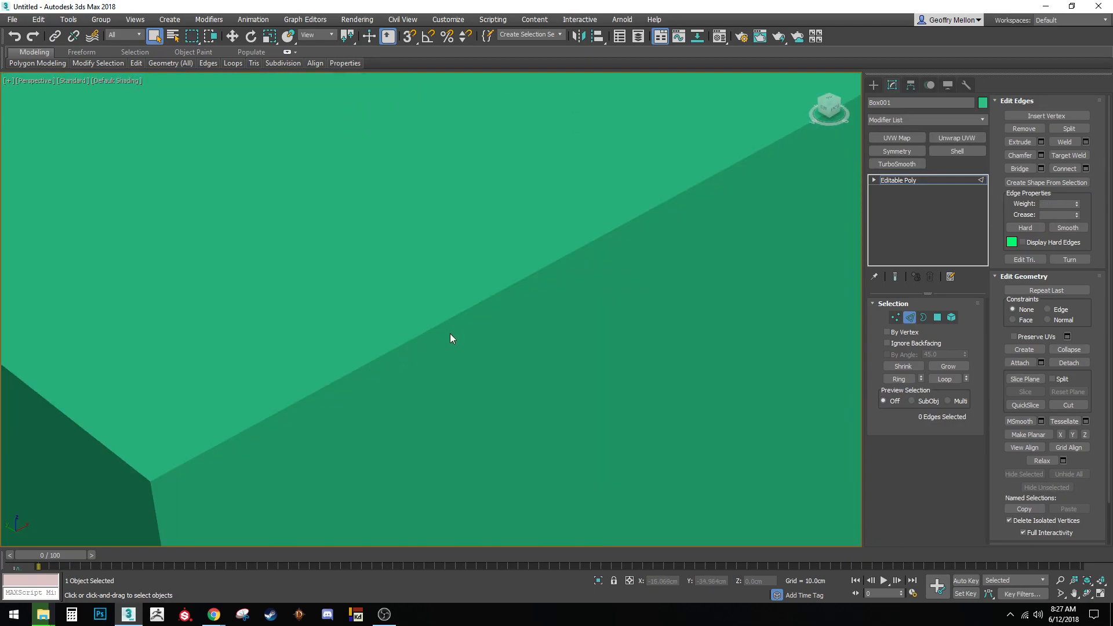
middle_drag(387, 352, 644, 244)
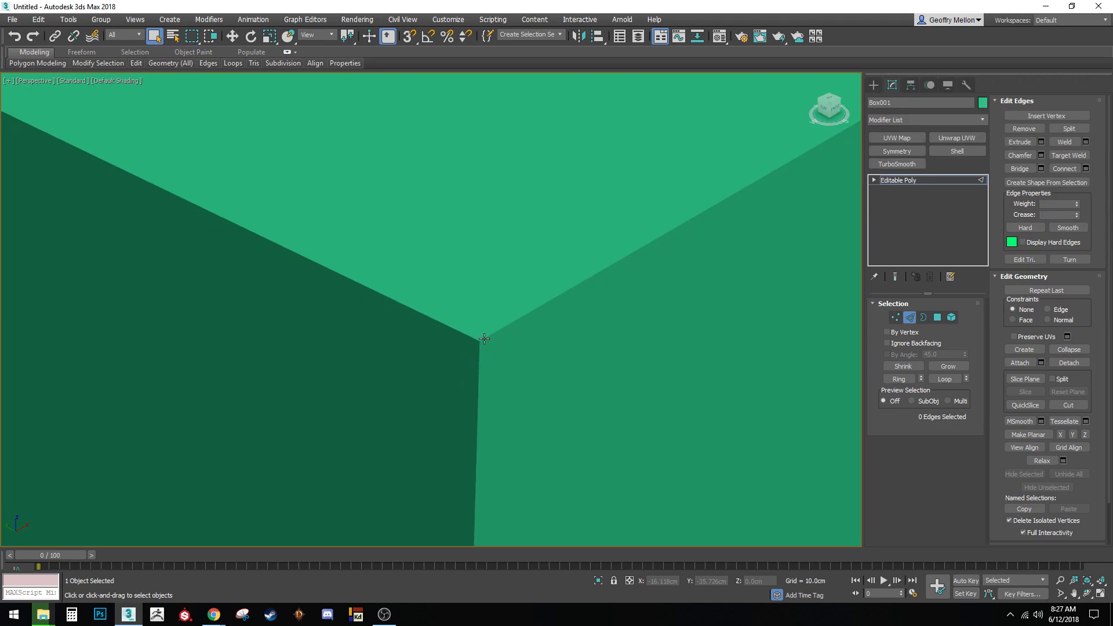
scroll(607, 330, down, 2)
scroll(736, 242, down, 4)
middle_drag(735, 241, 562, 270)
scroll(454, 295, up, 3)
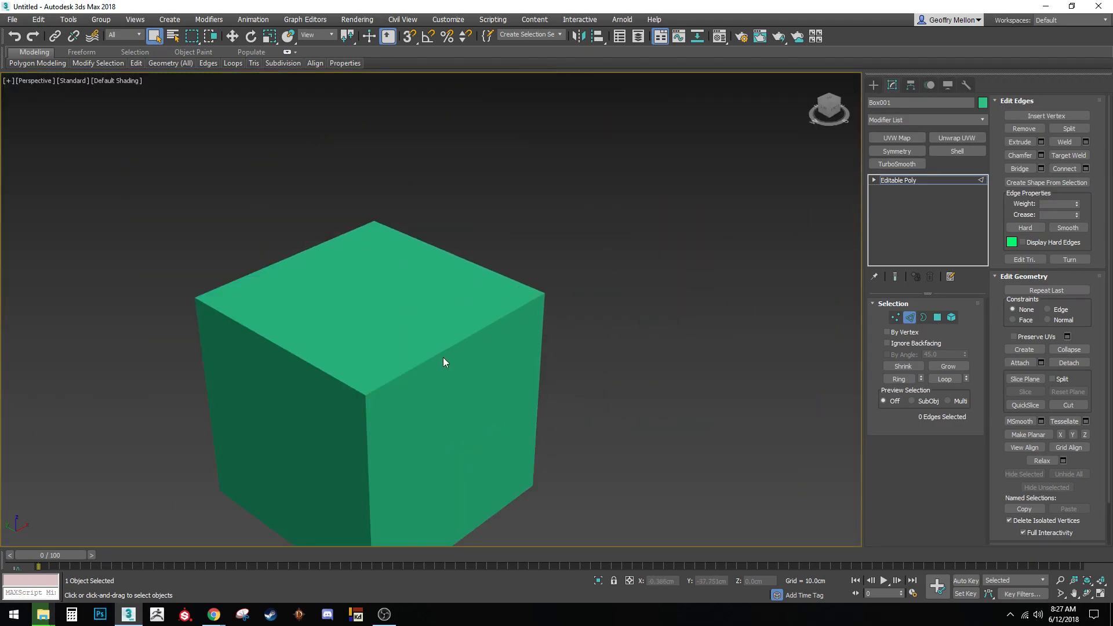
middle_drag(444, 361, 569, 255)
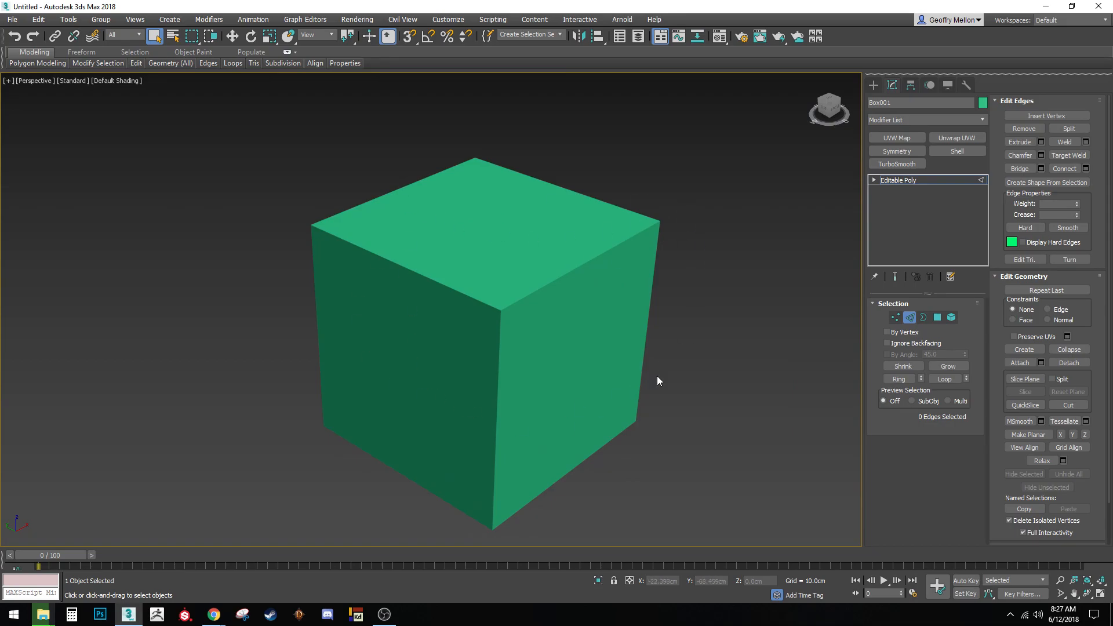
- Chamfer the eight perimeter edges of the top face by 0.33 cm with 2 connect edge segments
click(553, 279)
key(ctrl+x)
key(ctrl+x)
right_click(666, 286)
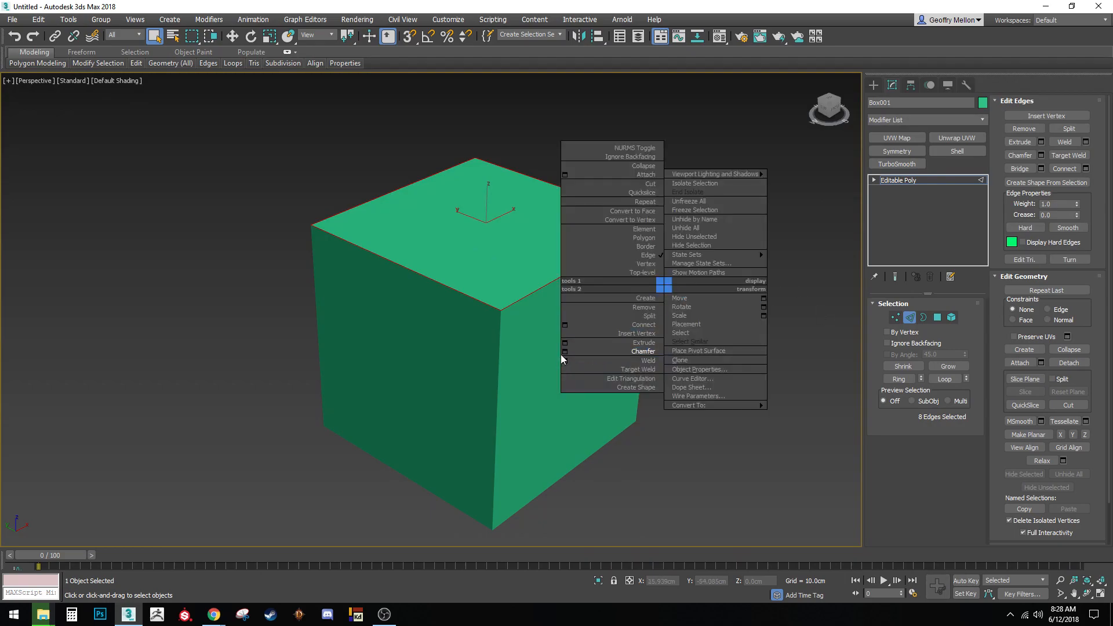
click(565, 352)
alt+middle_drag(390, 353, 319, 320)
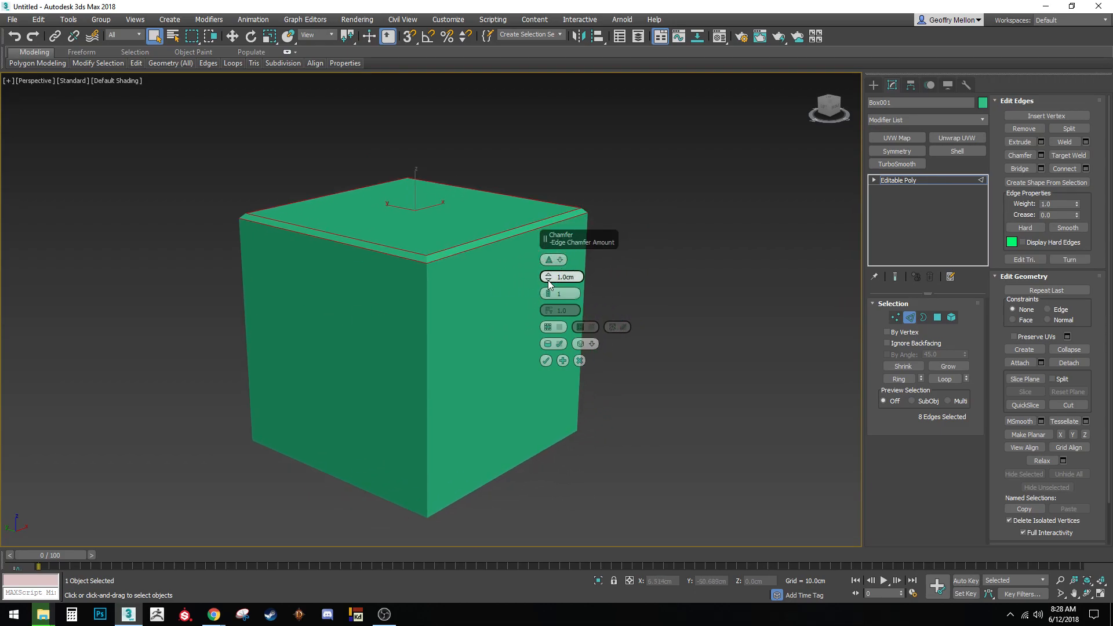
drag(548, 281, 550, 281)
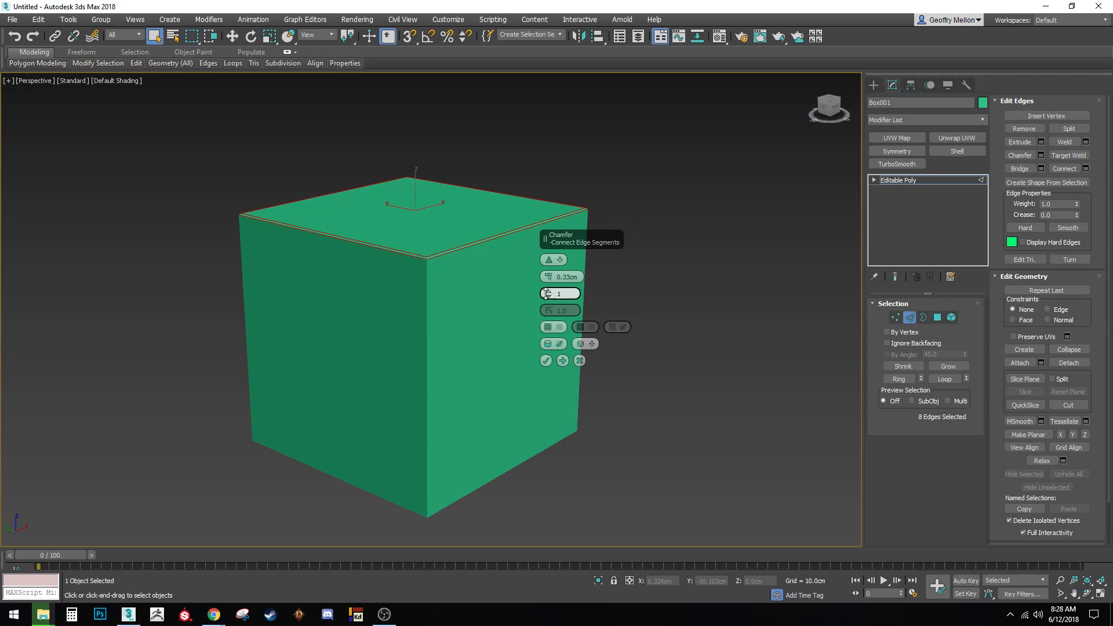
click(547, 295)
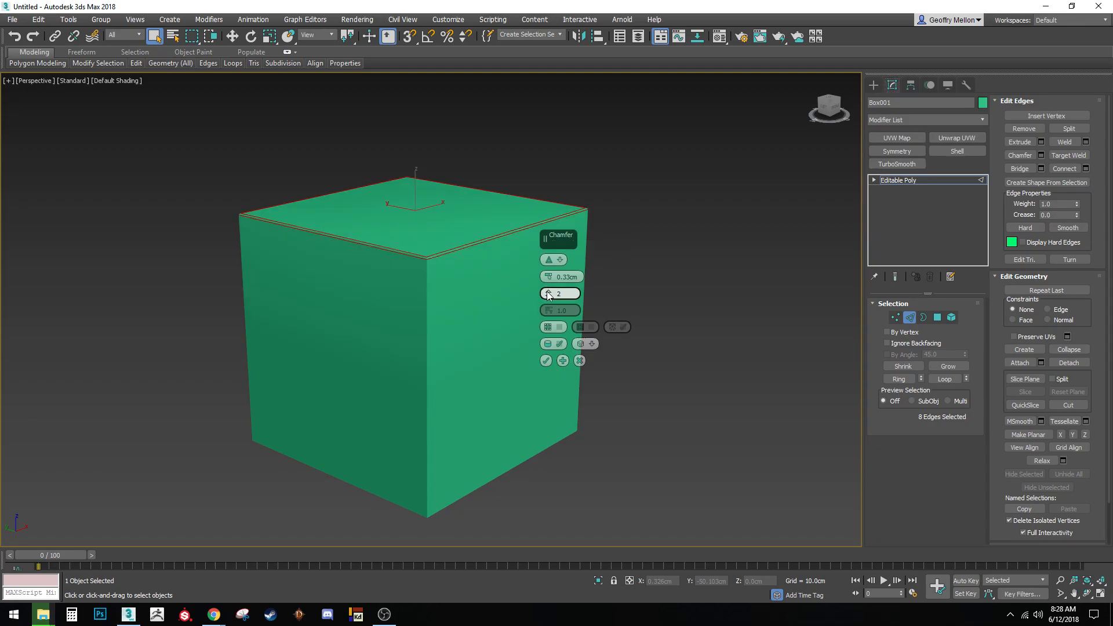
middle_drag(412, 278, 380, 249)
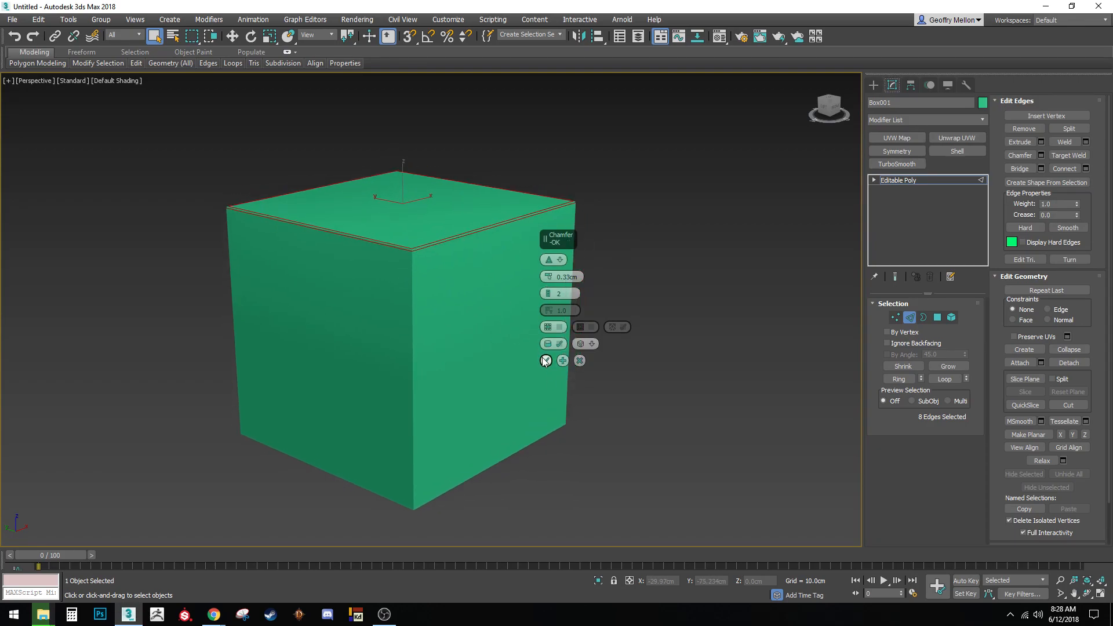
click(545, 360)
click(690, 403)
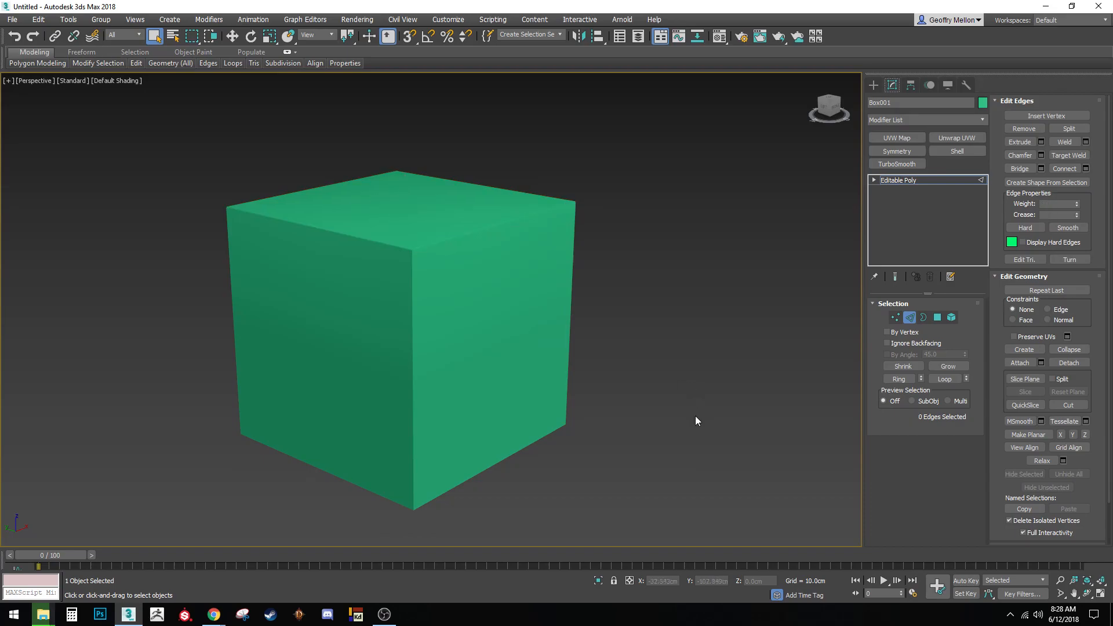
- Examine the chamfered top edges up close, both shaded and with the wireframe overlay shown again
alt+middle_drag(668, 320, 465, 235)
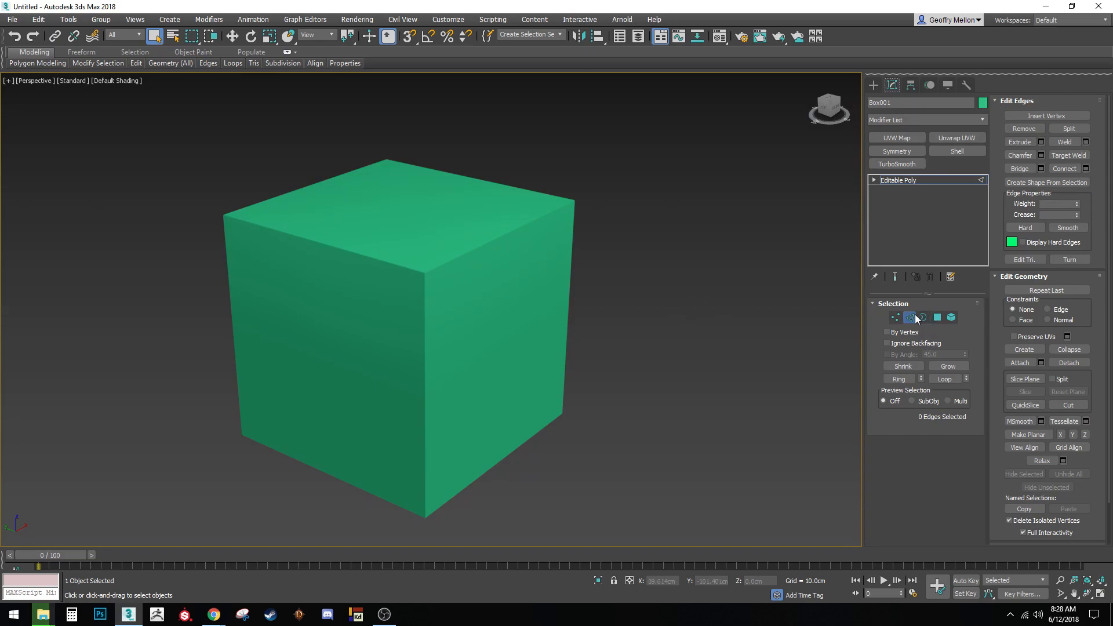
scroll(542, 311, up, 5)
scroll(444, 320, down, 2)
key(F4)
middle_drag(475, 337, 512, 291)
middle_drag(630, 350, 657, 349)
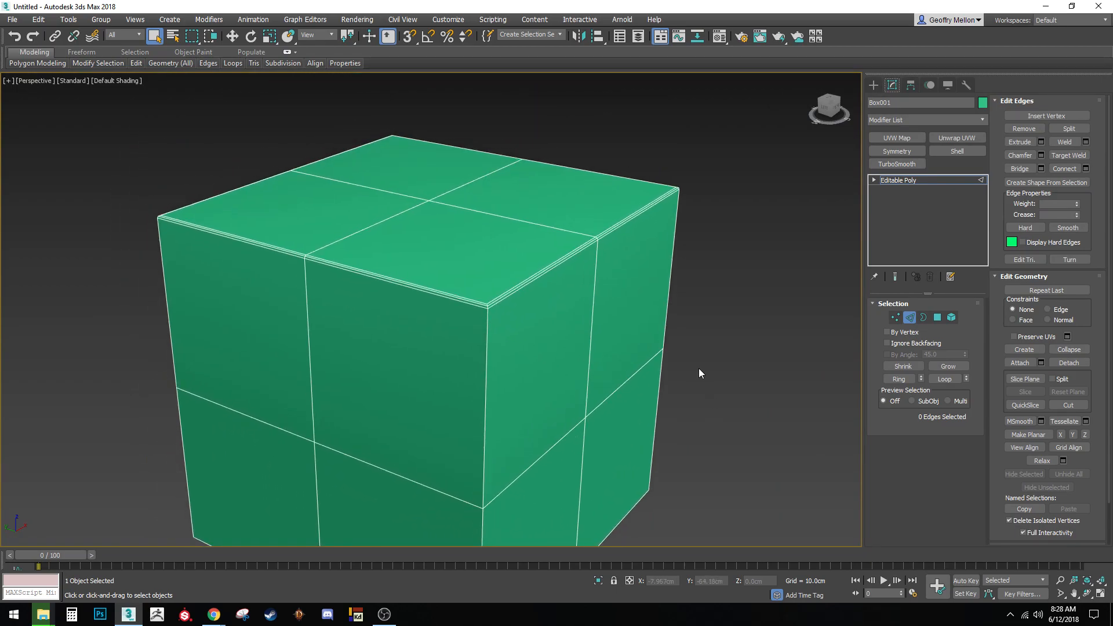
scroll(475, 243, up, 2)
scroll(442, 323, down, 5)
- Move the centre vertex of the cube's side face along its horizontal edge to a Y position of about -45.85 cm
alt+middle_drag(426, 320, 467, 297)
click(895, 317)
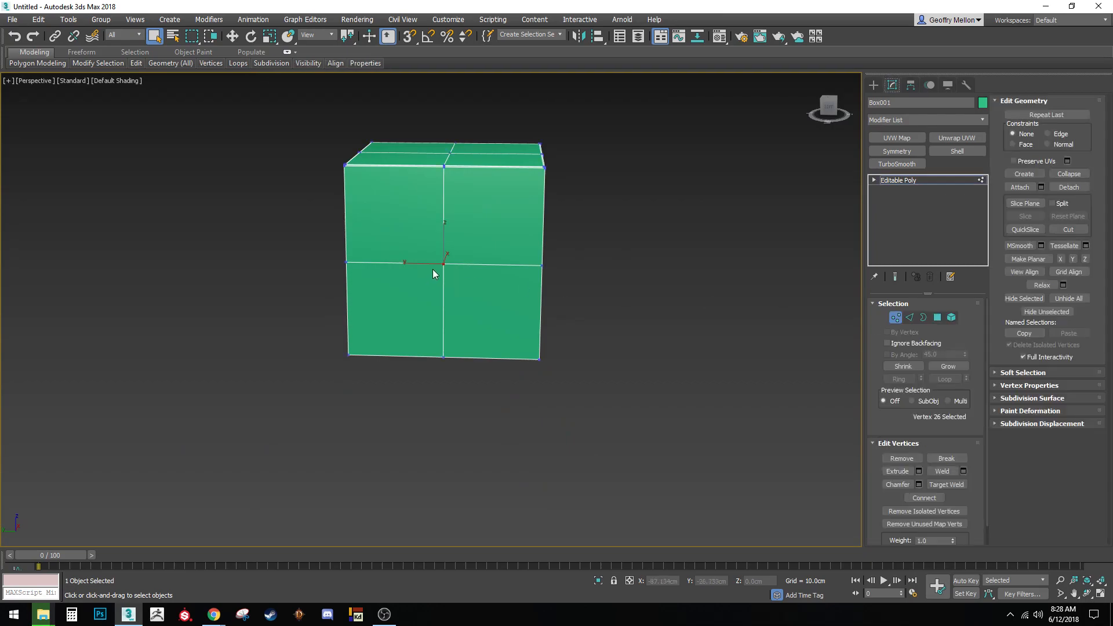
key(w)
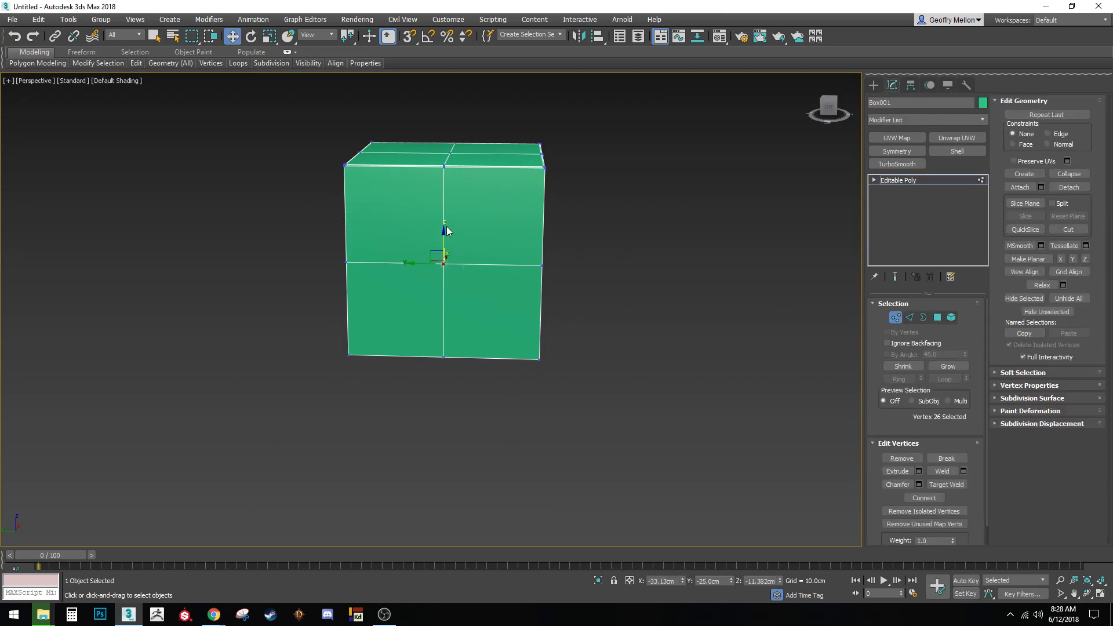
drag(417, 264, 498, 281)
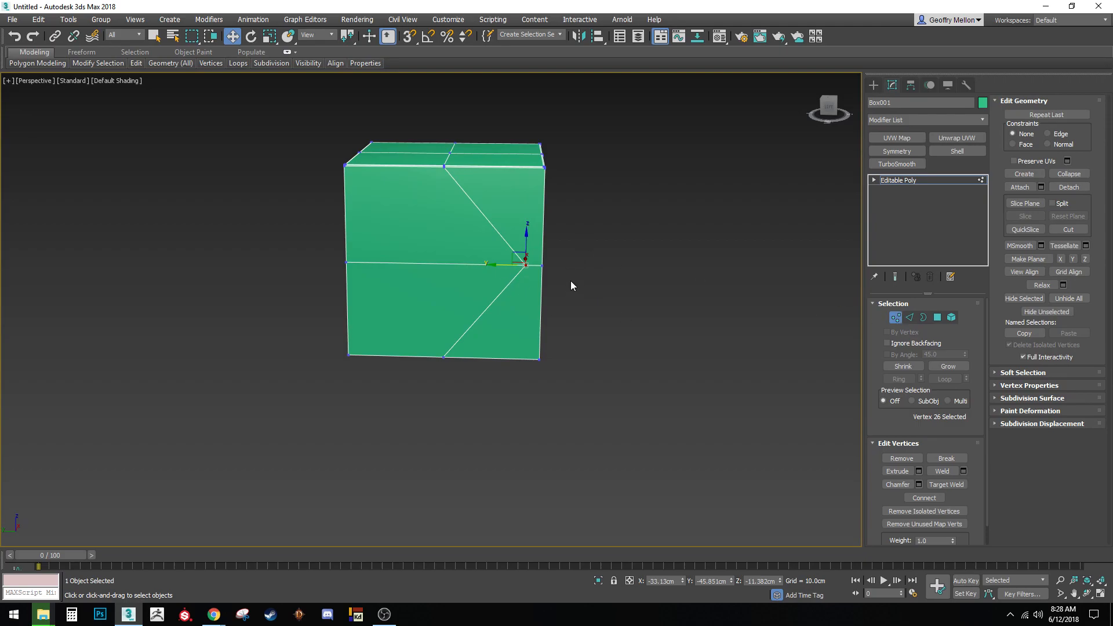
- Try a 12.284 cm chamfer on the moved vertex, toggle its Open Chamfer option, and cancel it
right_click(640, 291)
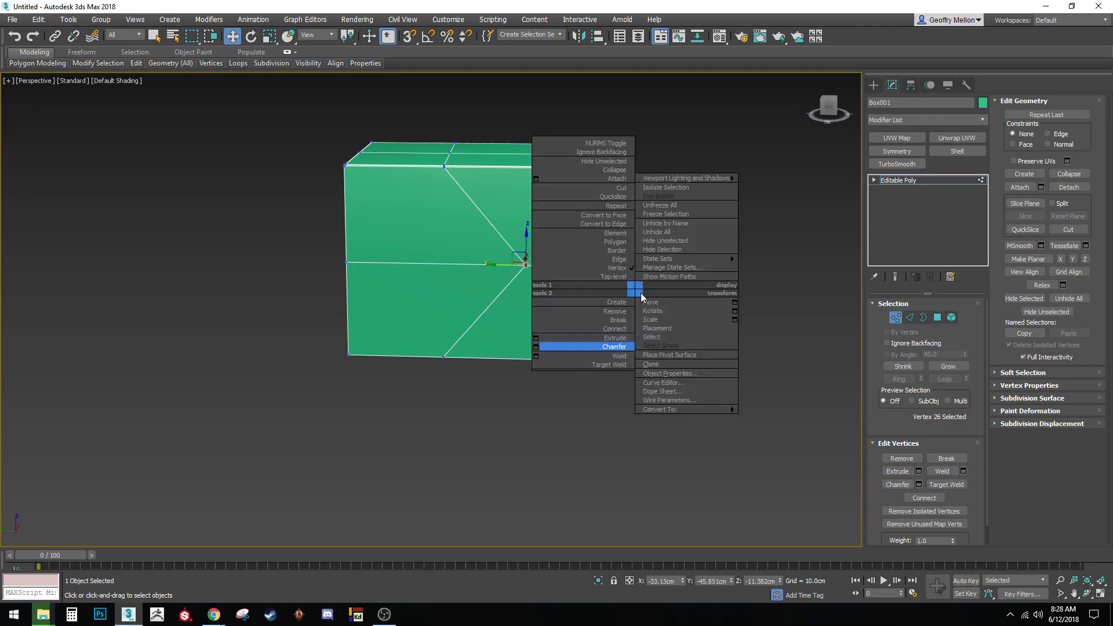
click(551, 346)
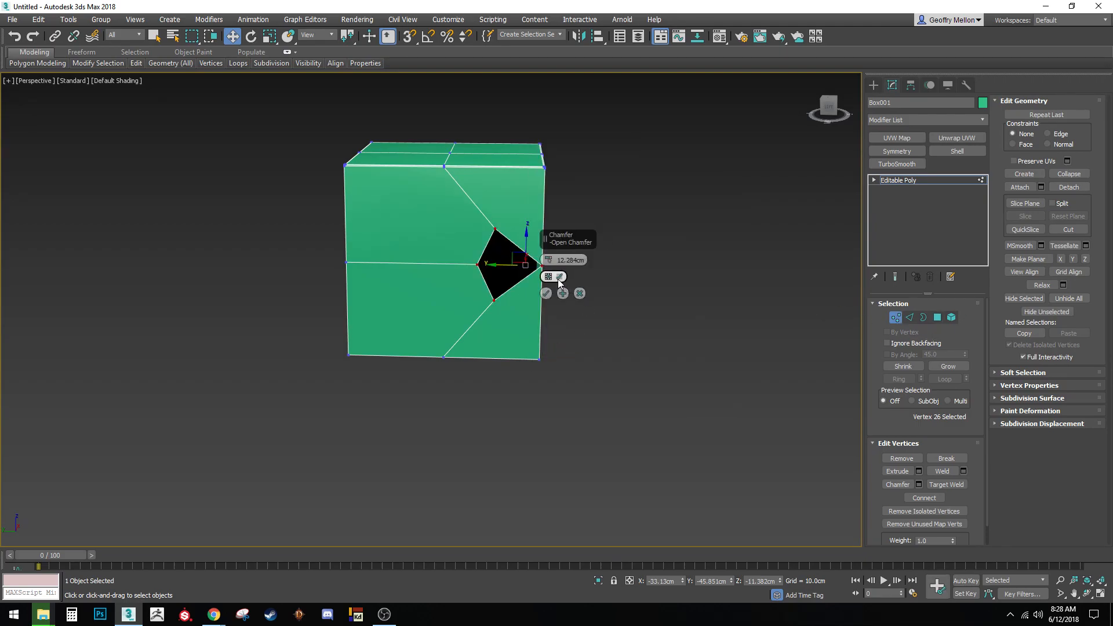
click(559, 277)
click(579, 293)
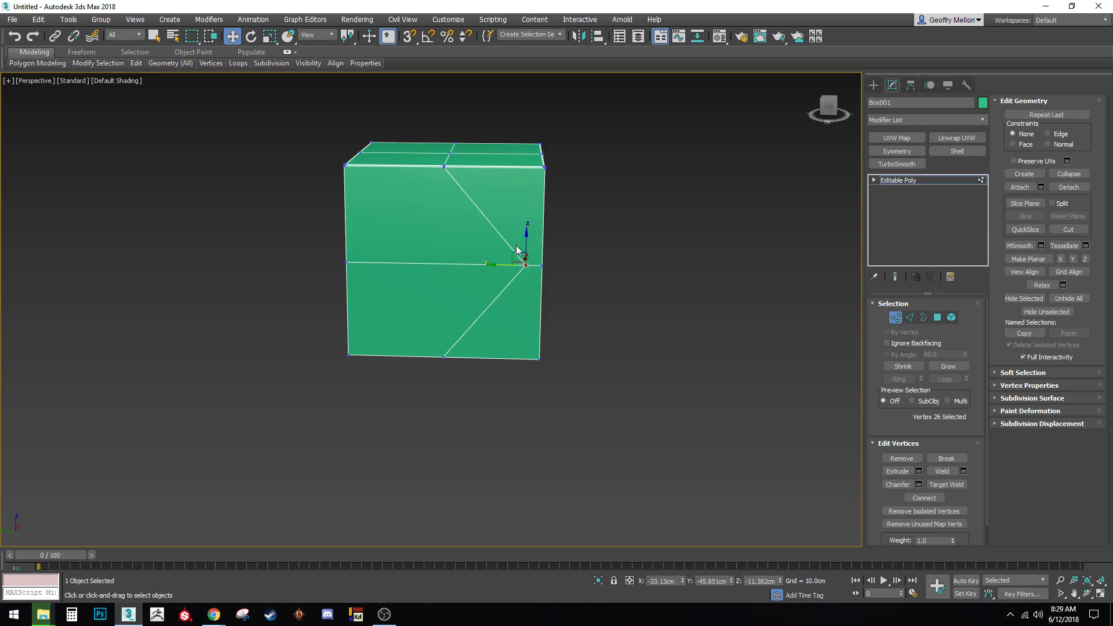
- Start a chamfer on the horizontal middle edge loop around the cube, with 1 connect edge segment and a 6.922 cm amount
click(912, 317)
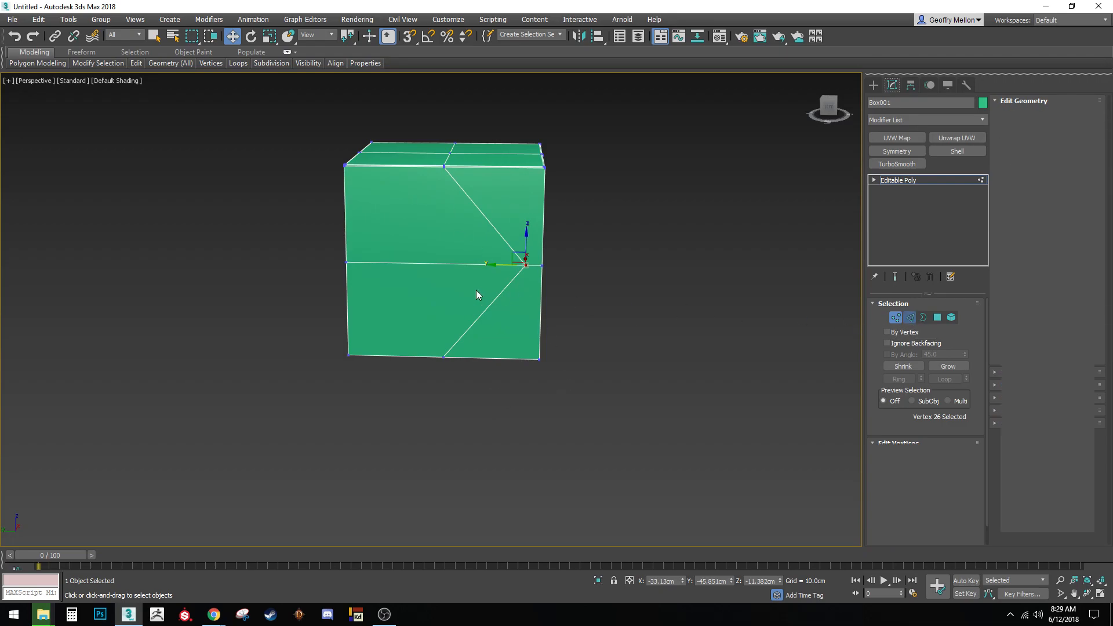
double_click(478, 265)
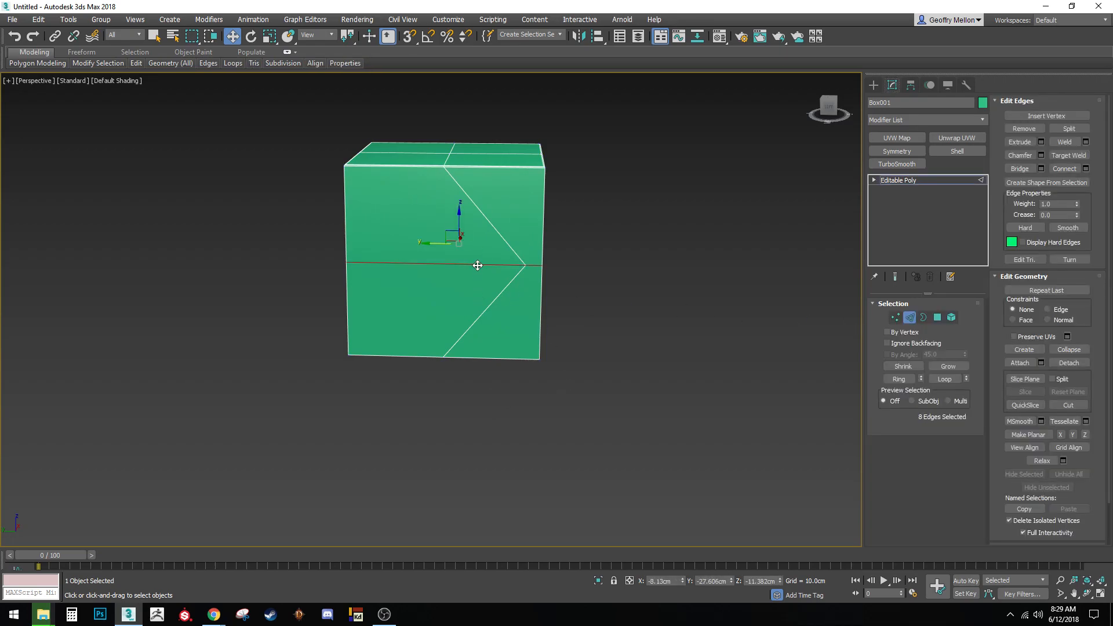
mouse_move(621, 277)
alt+middle_down()
mouse_move(375, 287)
mouse_move(599, 277)
alt+middle_up()
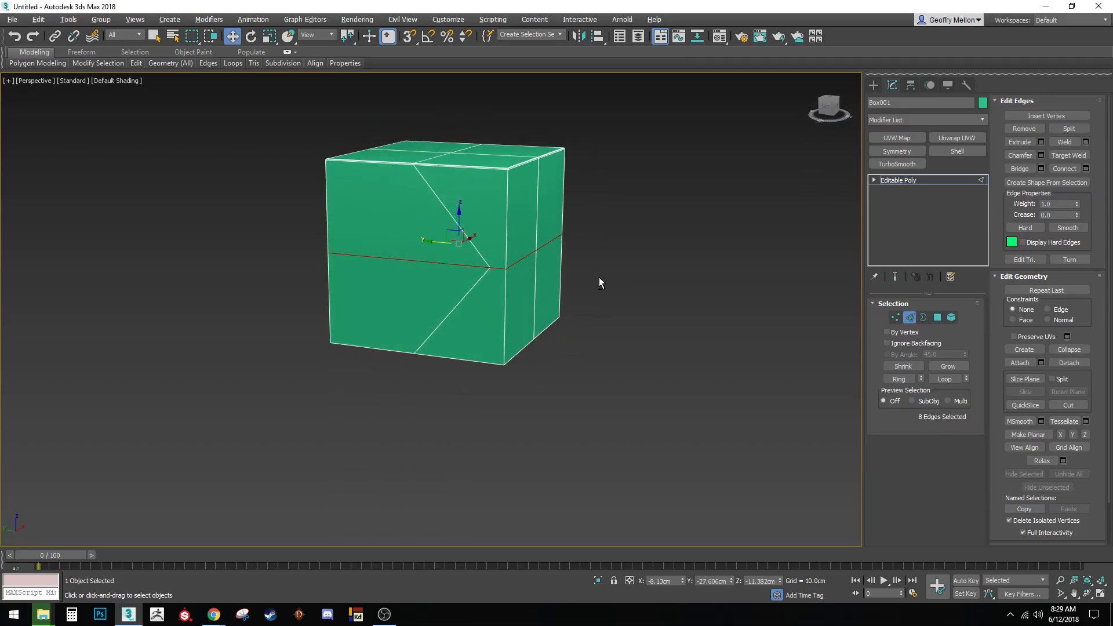
right_click(800, 302)
click(687, 367)
middle_drag(276, 259, 240, 226)
drag(548, 294, 558, 318)
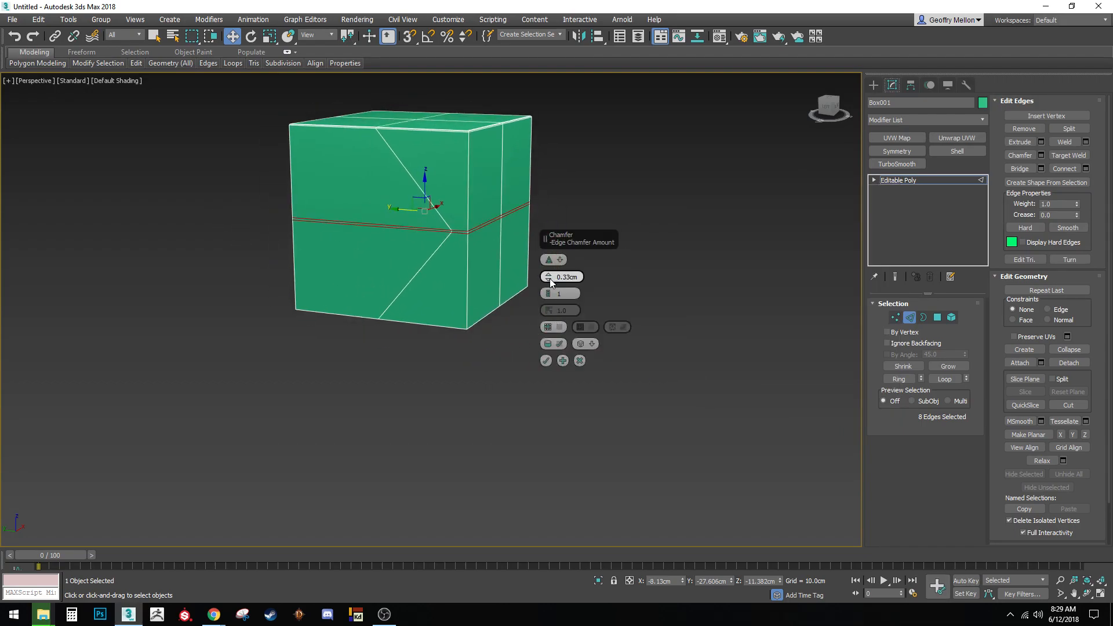
drag(550, 279, 559, 239)
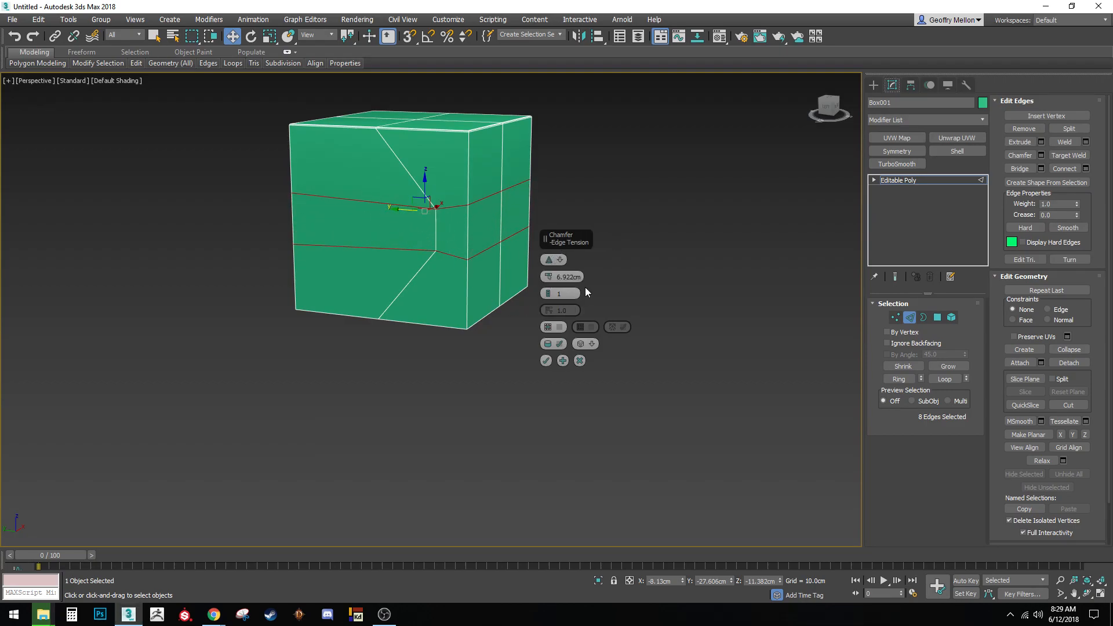
- Raise the edge loop chamfer to 10 connect edge segments and a 23.457 cm amount, and apply it
mouse_move(385, 287)
middle_down()
mouse_move(353, 279)
mouse_move(372, 300)
middle_up()
scroll(355, 279, down, 3)
alt+middle_drag(373, 300, 408, 235)
scroll(409, 273, up, 4)
alt+middle_drag(455, 298, 463, 294)
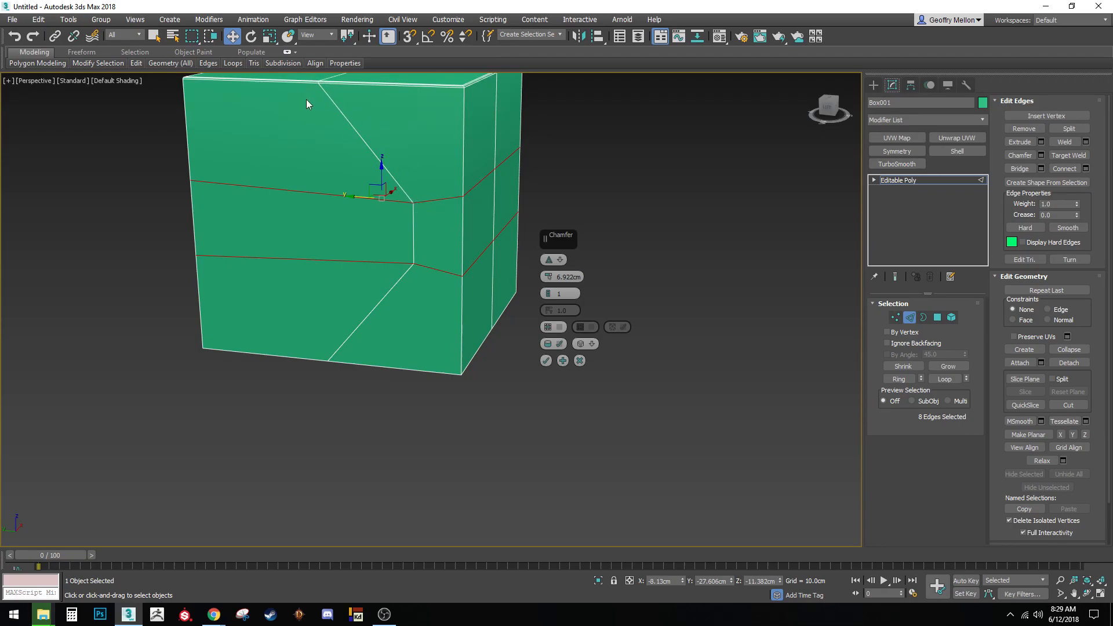
drag(549, 276, 553, 245)
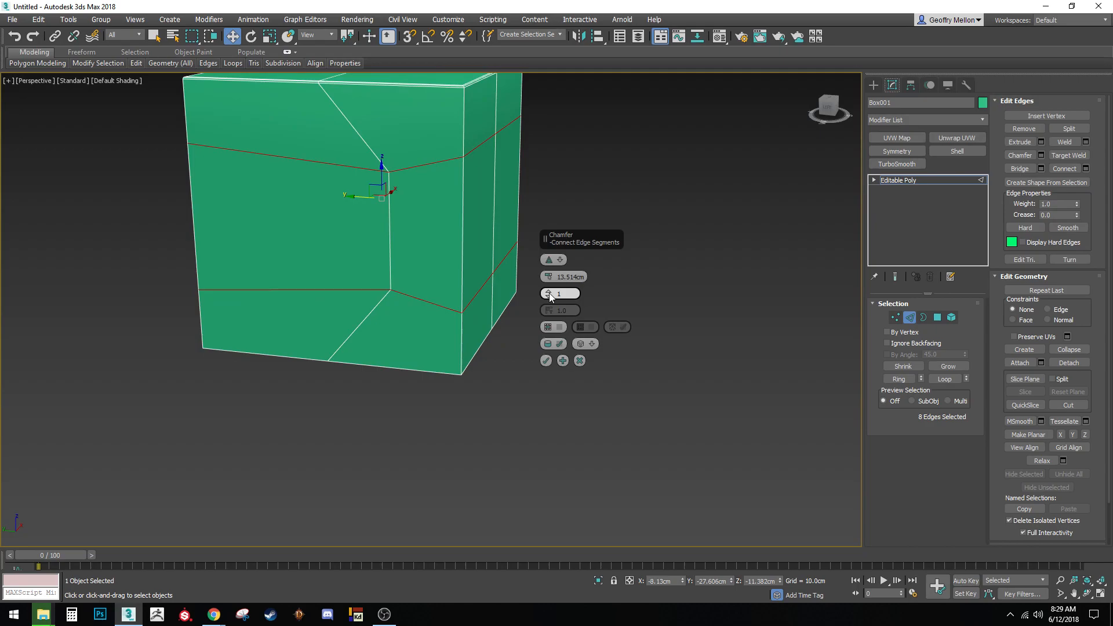
drag(551, 296, 560, 278)
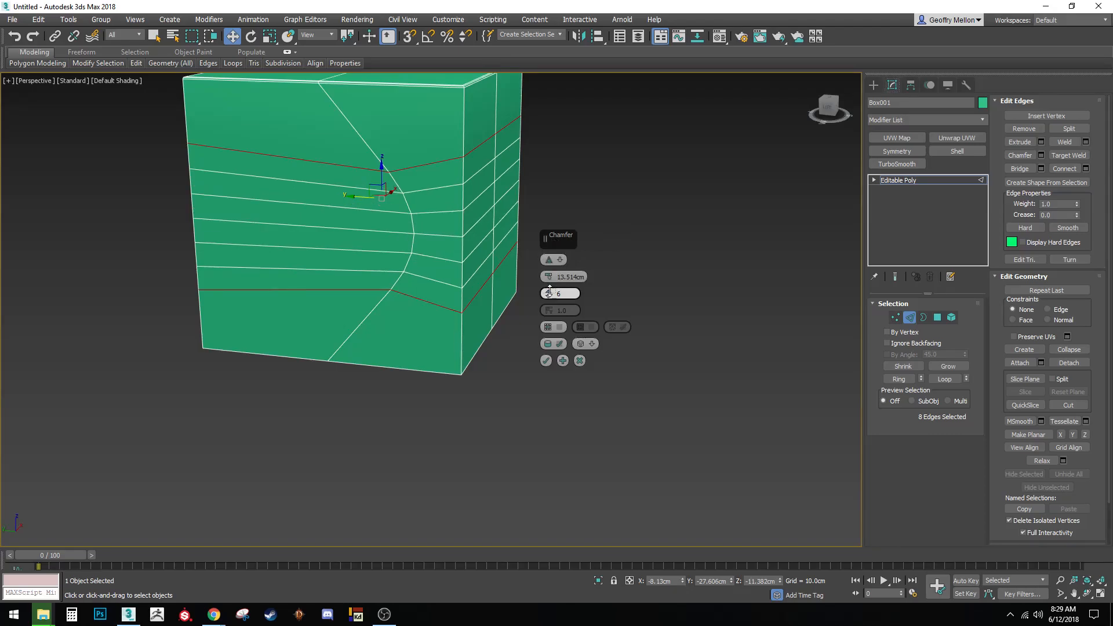
scroll(552, 296, up, 3)
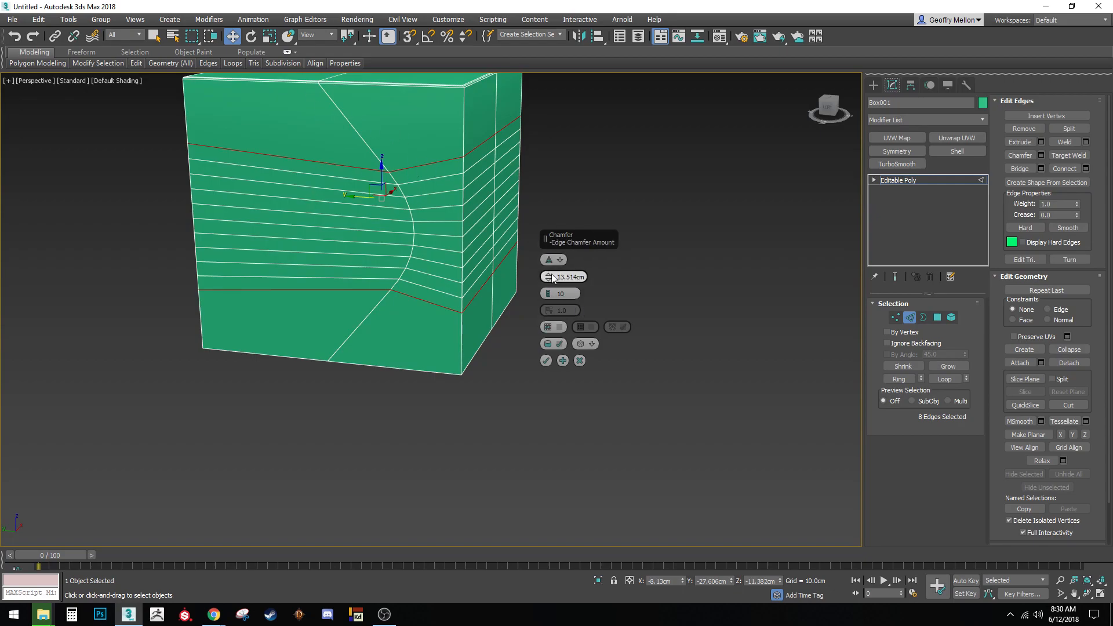
drag(550, 280, 550, 229)
click(546, 361)
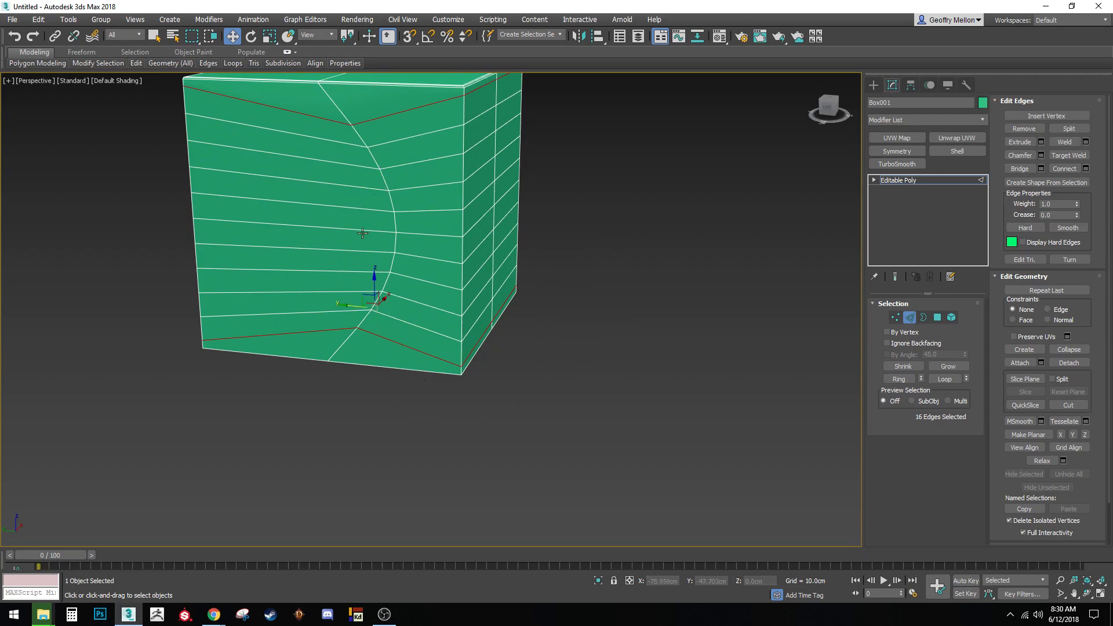
- Undo and redo the edge loop chamfer twice to compare the cube before and after it
middle_drag(355, 244, 437, 288)
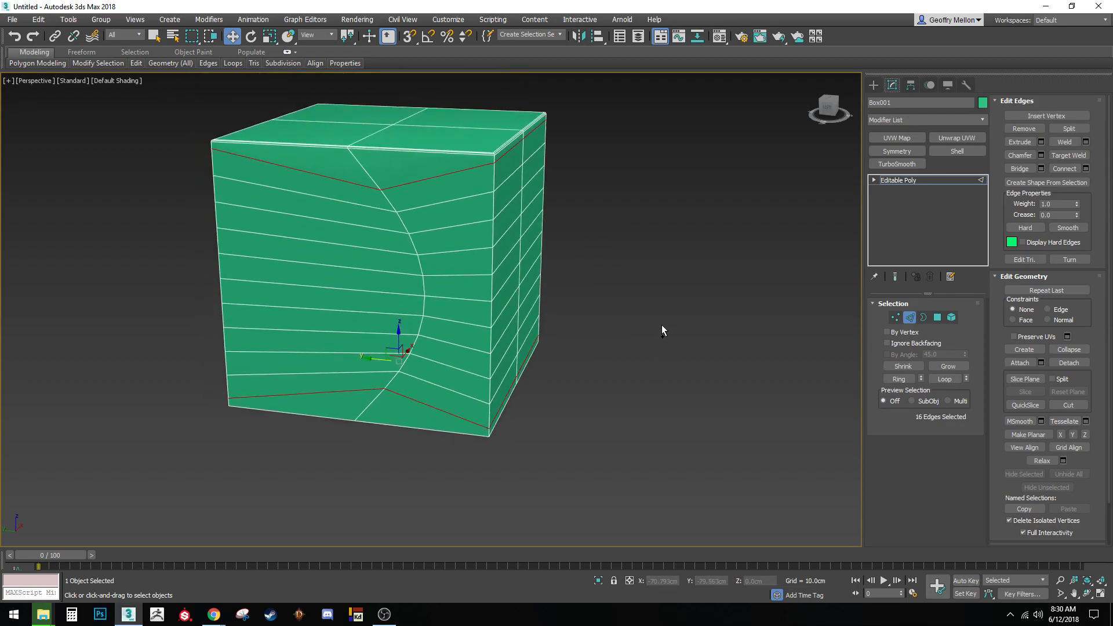
key(ctrl+z)
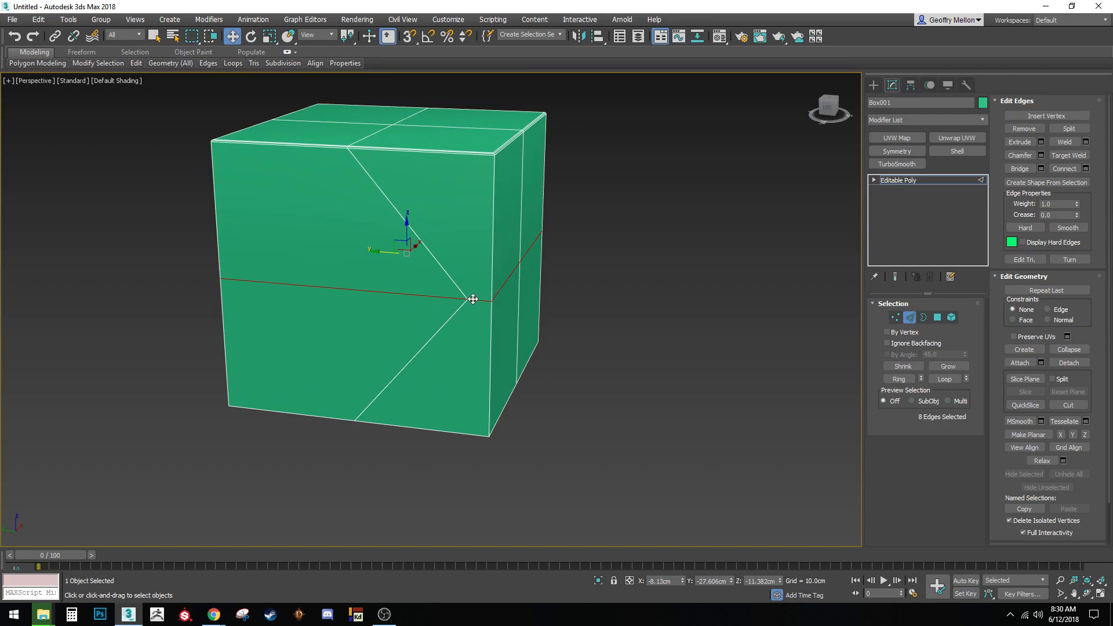
key(ctrl+y)
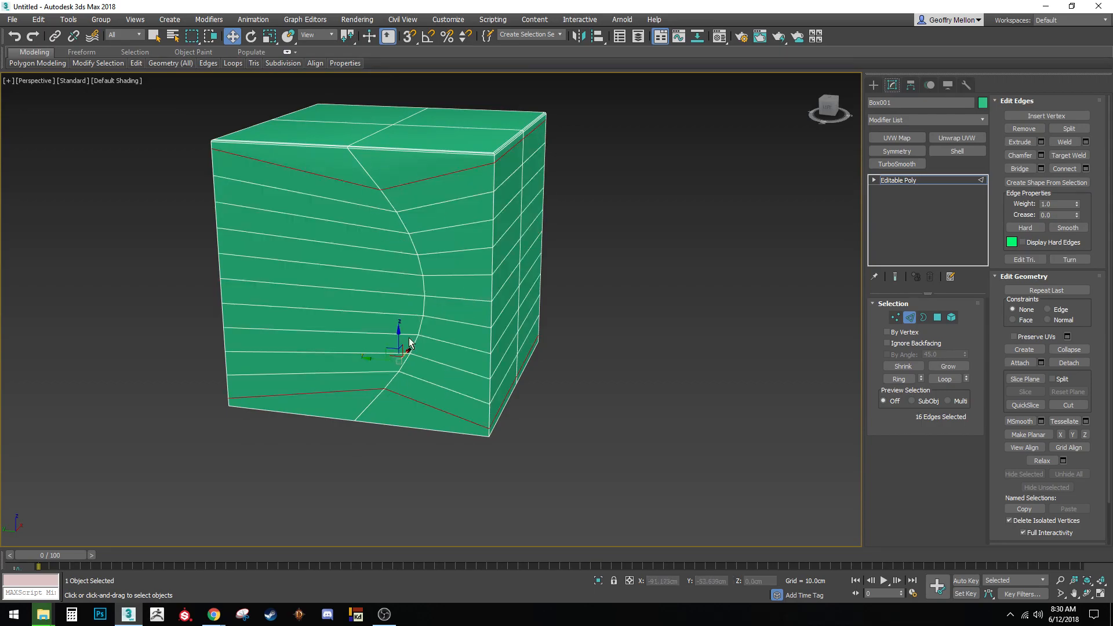
key(ctrl+z)
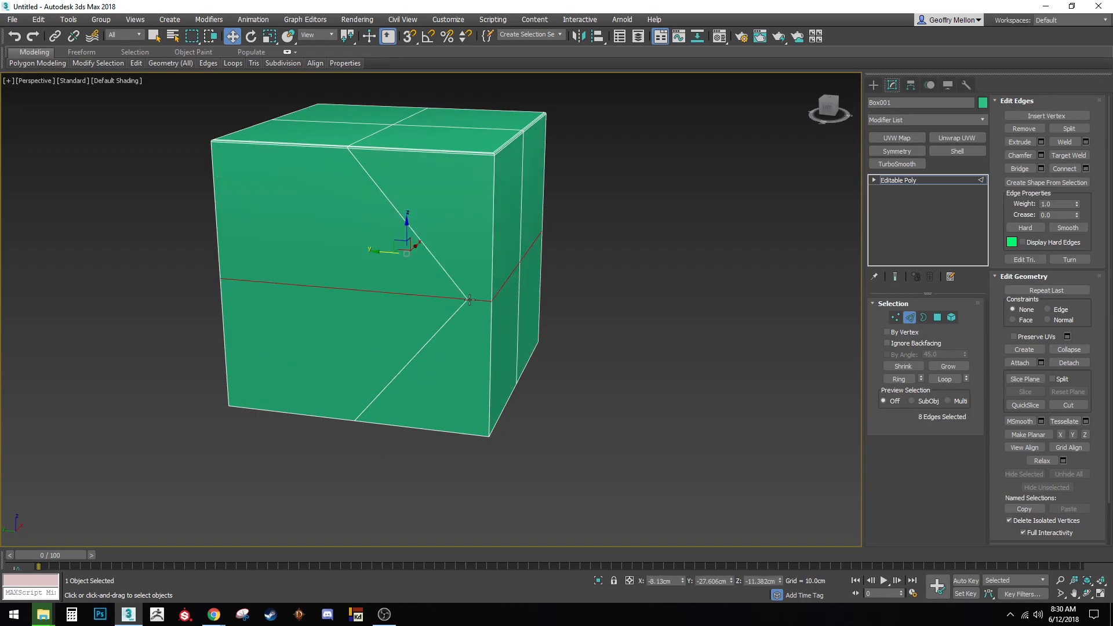
key(ctrl+y)
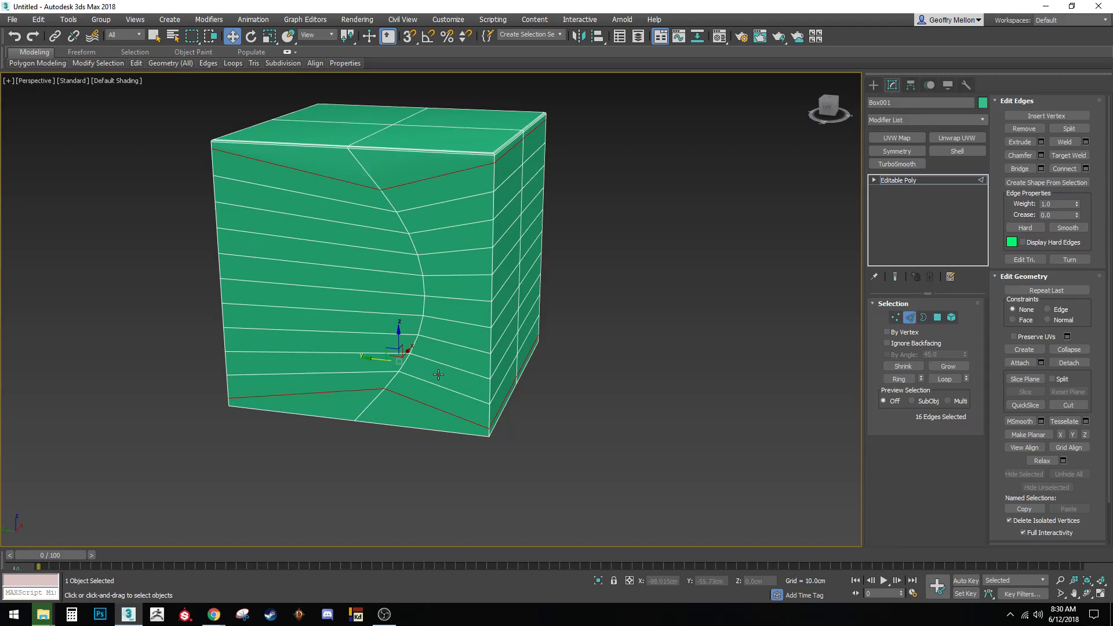
- Examine the segmented chamfer on the cube's sides and the bevelled top edges from several angles and distances
alt+middle_drag(473, 302, 514, 266)
alt+middle_drag(498, 201, 465, 186)
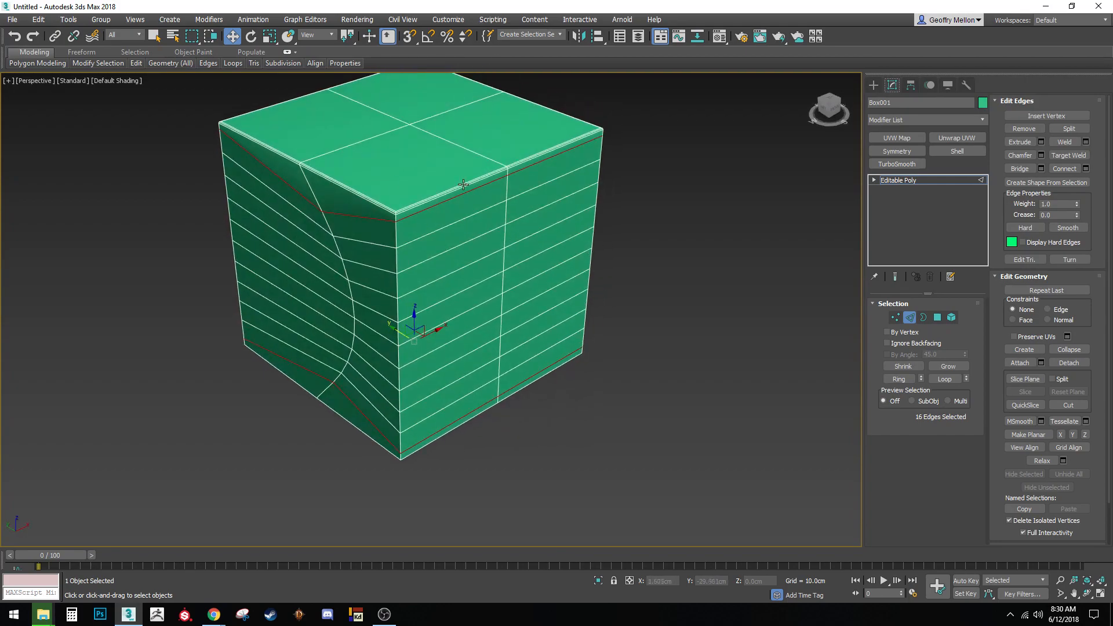
alt+middle_drag(413, 331, 508, 265)
scroll(436, 227, up, 6)
middle_drag(440, 293, 547, 414)
scroll(546, 413, down, 4)
middle_drag(613, 377, 589, 315)
scroll(589, 316, down, 4)
mouse_move(662, 357)
alt+middle_down()
mouse_move(673, 349)
mouse_move(664, 351)
alt+middle_up()
middle_drag(664, 352, 579, 276)
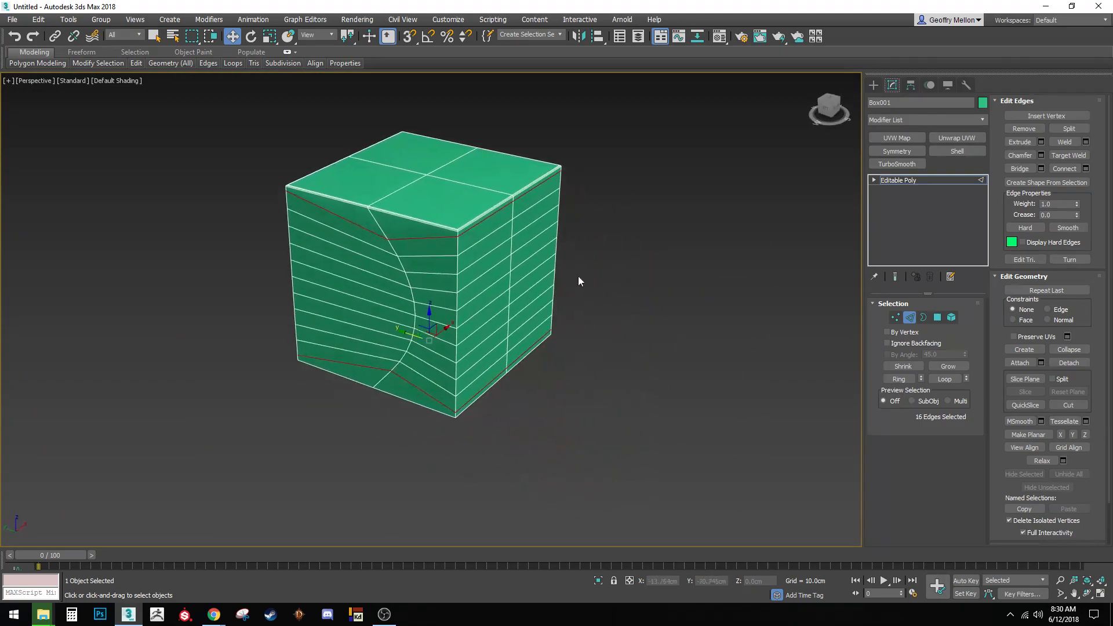
alt+middle_drag(698, 351, 511, 298)
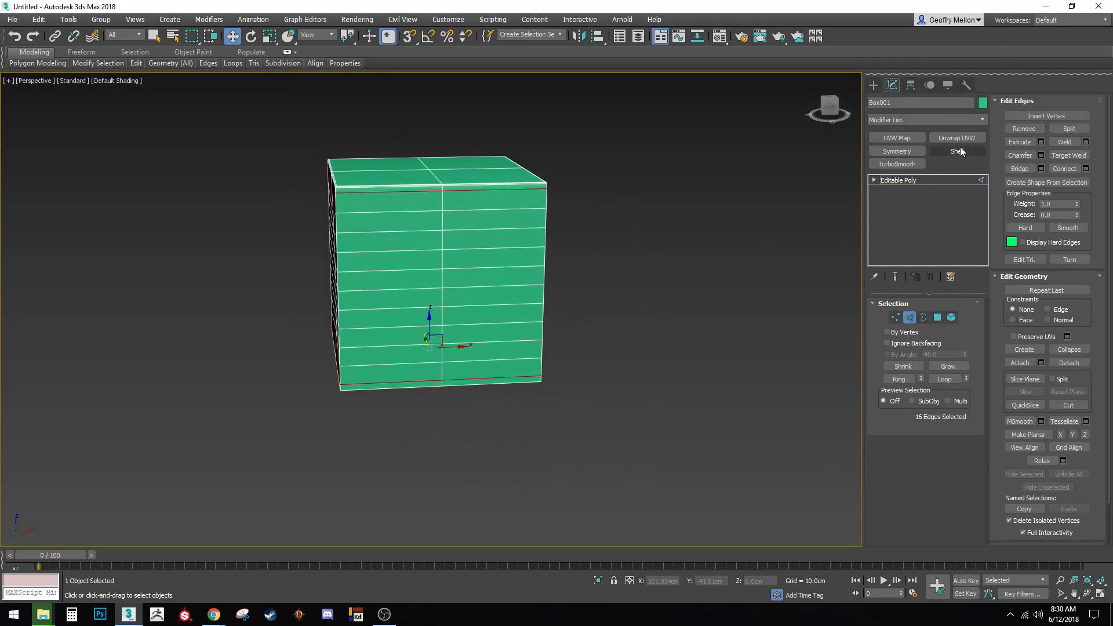
- Delete one of the four polygons on the cube's underside to create an open border
click(924, 318)
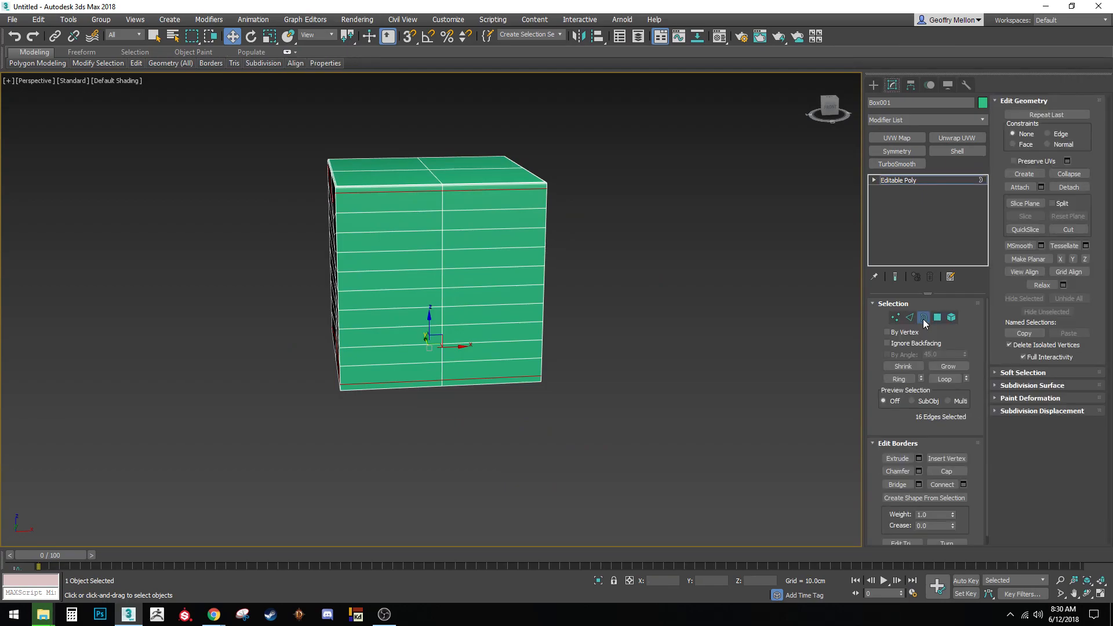
alt+middle_drag(749, 306, 642, 353)
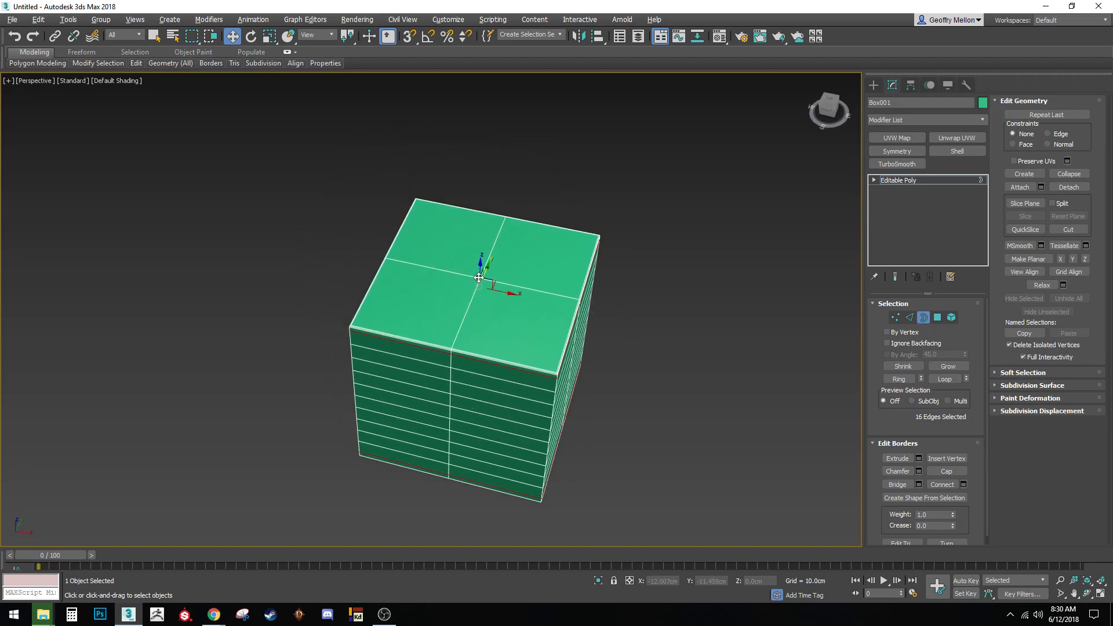
alt+middle_drag(559, 427, 546, 284)
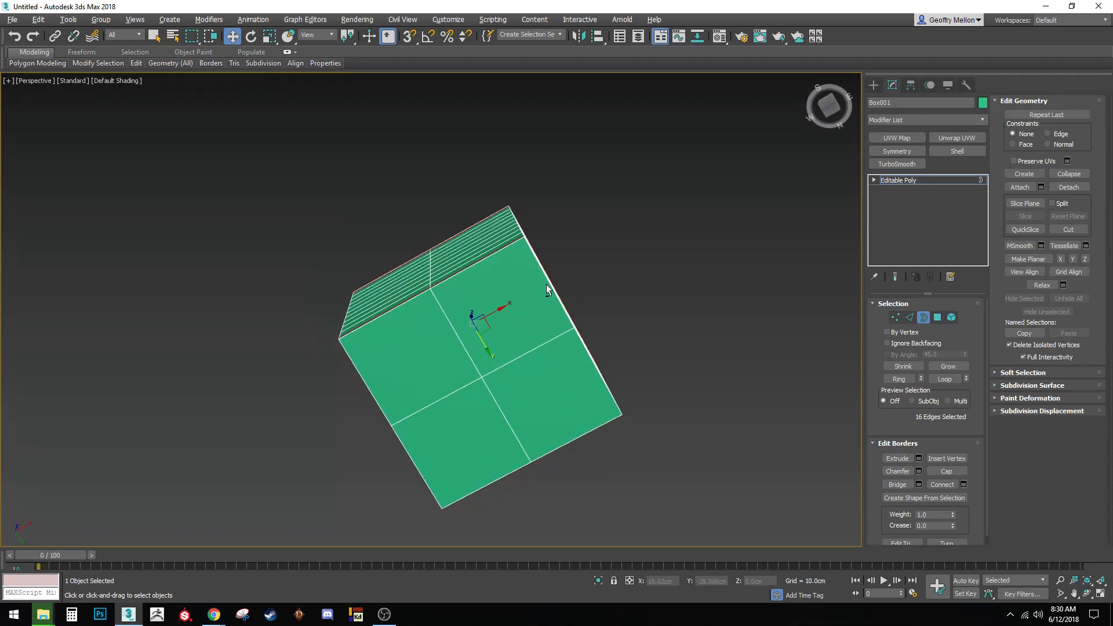
alt+middle_drag(554, 391, 502, 406)
key(4)
click(530, 387)
key(Delete)
middle_drag(551, 351, 554, 273)
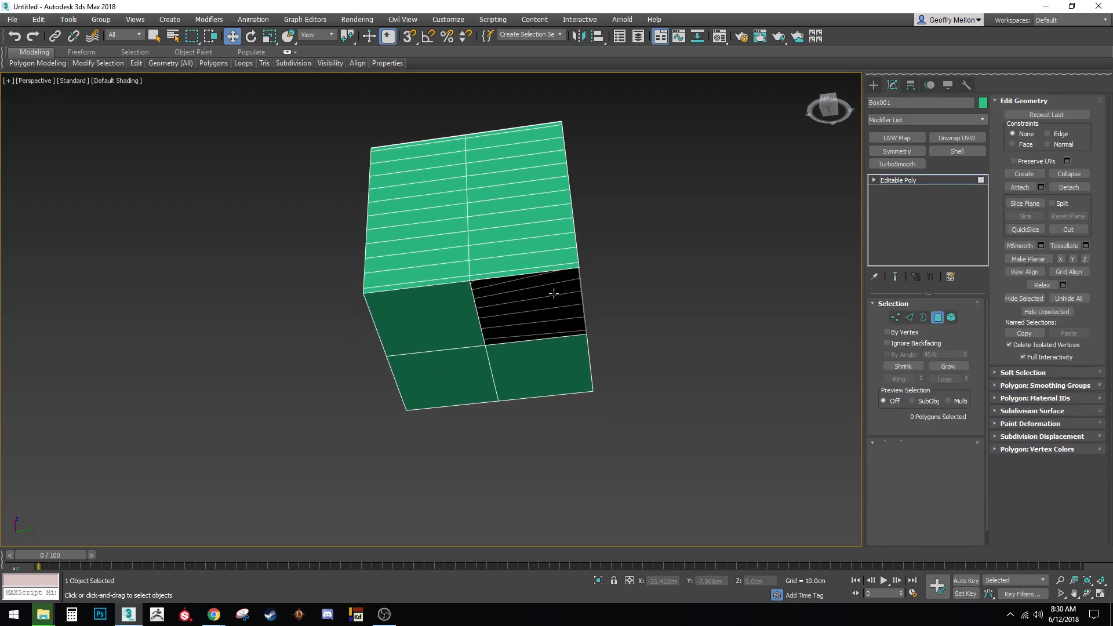
- Select the border around the underside opening and try chamfering it by 1.448 cm
key(2)
key(3)
click(524, 276)
mouse_move(594, 303)
alt+middle_down()
mouse_move(511, 227)
mouse_move(527, 319)
mouse_move(568, 329)
mouse_move(579, 206)
mouse_move(572, 278)
mouse_move(654, 244)
mouse_move(648, 332)
mouse_move(583, 335)
mouse_move(569, 307)
mouse_move(580, 313)
alt+middle_up()
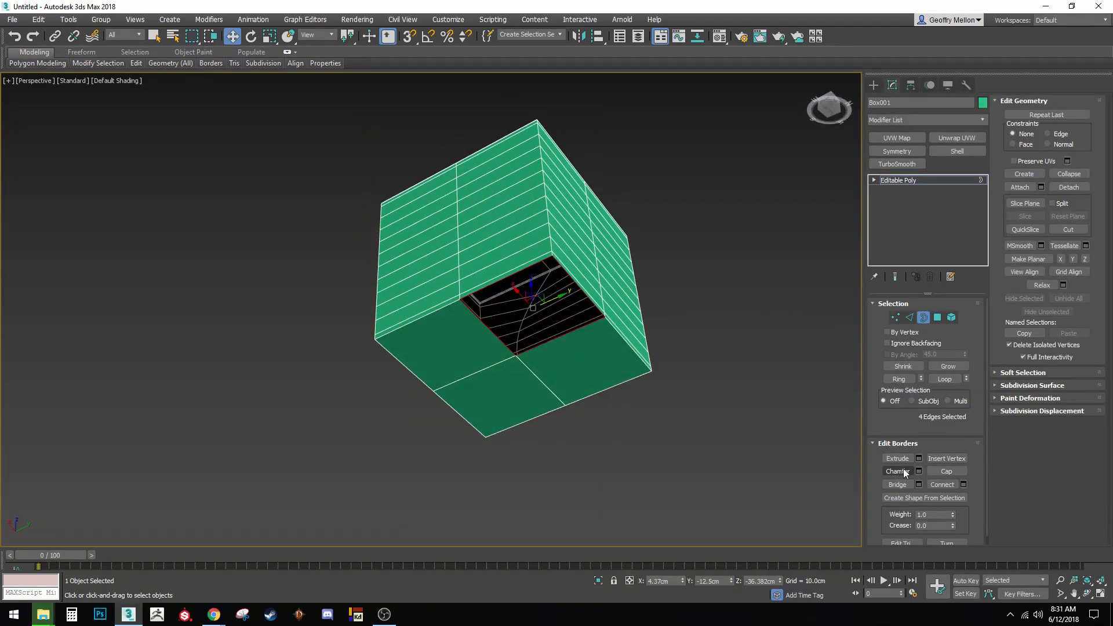
click(918, 471)
scroll(304, 262, up, 8)
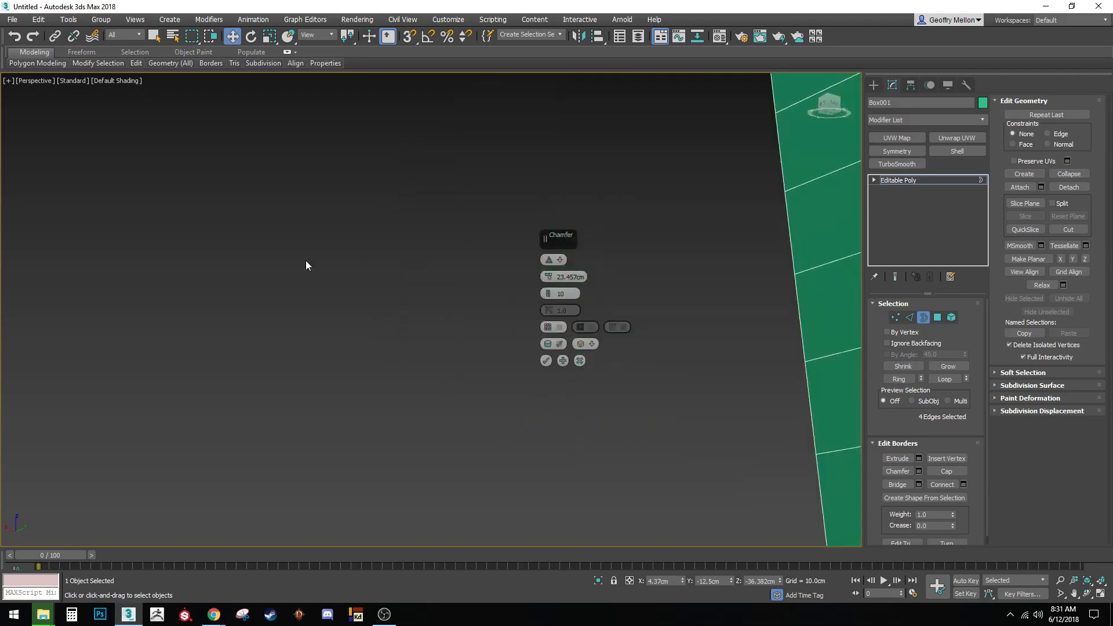
scroll(726, 305, down, 5)
middle_drag(823, 335, 401, 292)
alt+middle_drag(401, 293, 359, 309)
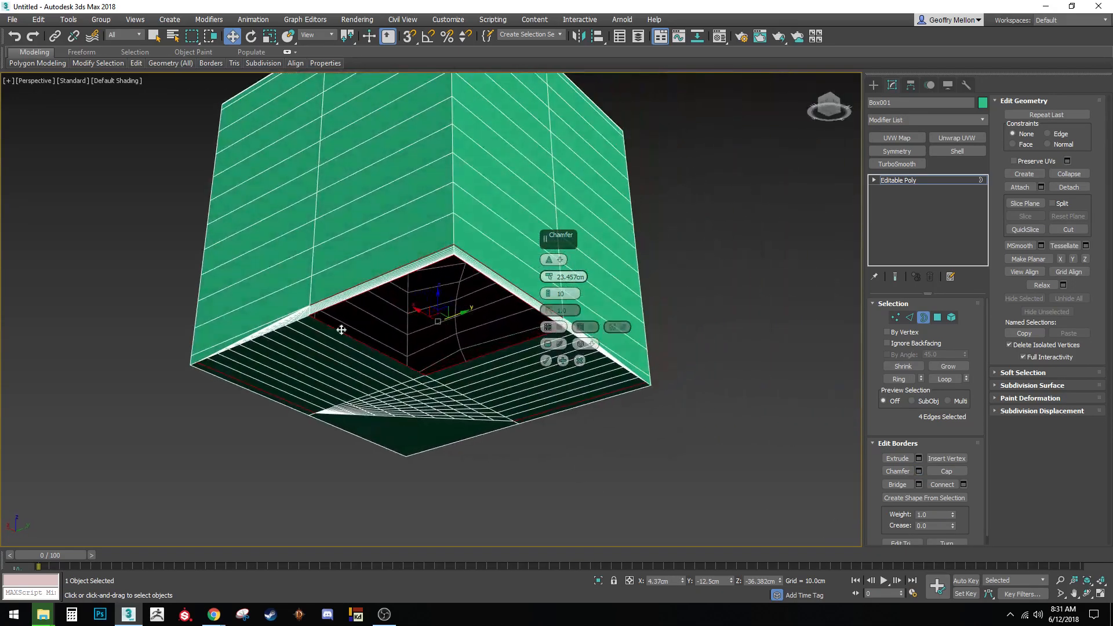
drag(563, 277, 586, 390)
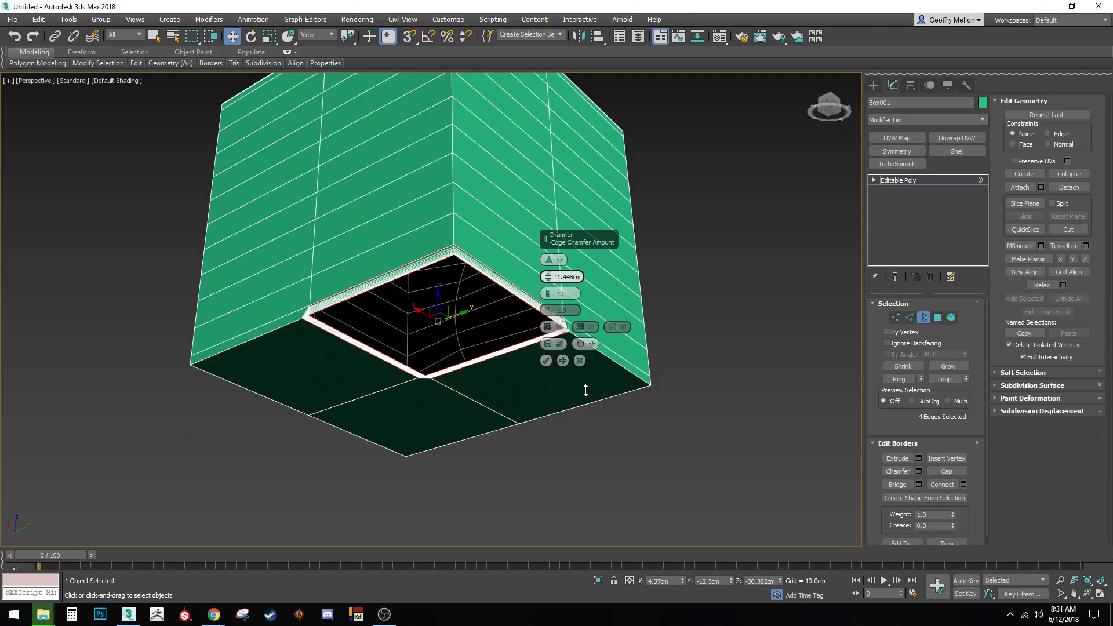
- Try the border chamfer with 3 connect edge segments and a 0.666 cm amount, inspect it from below, and cancel it
mouse_move(553, 296)
mouse_down()
mouse_move(555, 325)
mouse_move(556, 314)
mouse_up()
scroll(477, 263, up, 3)
alt+middle_drag(475, 261, 482, 271)
drag(550, 277, 554, 275)
alt+middle_drag(554, 275, 397, 527)
alt+middle_drag(475, 255, 493, 389)
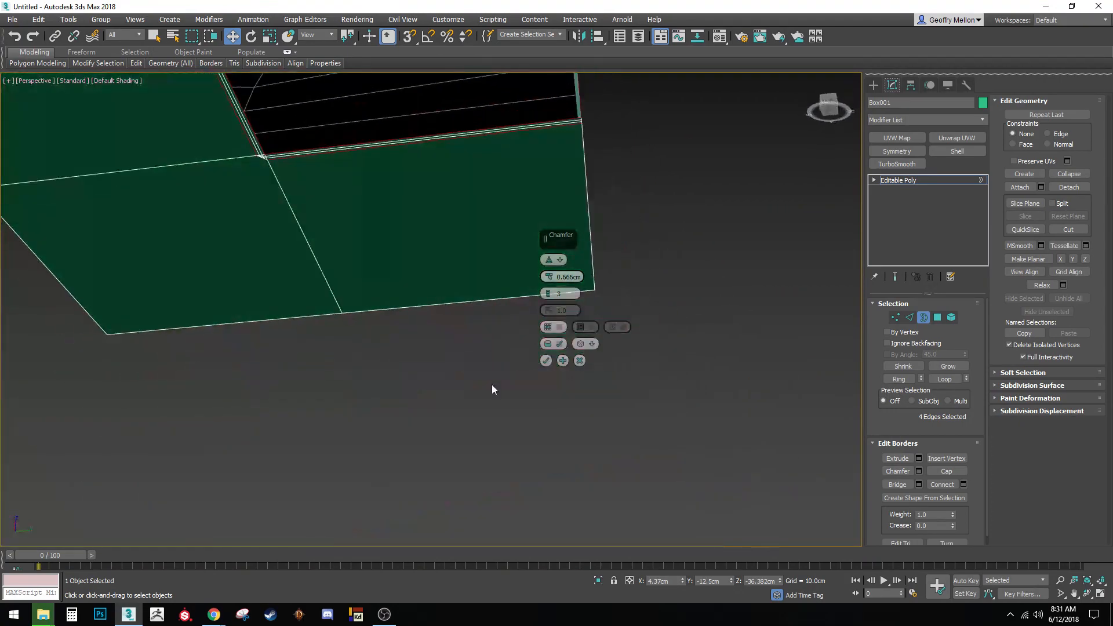
alt+middle_drag(466, 72, 577, 306)
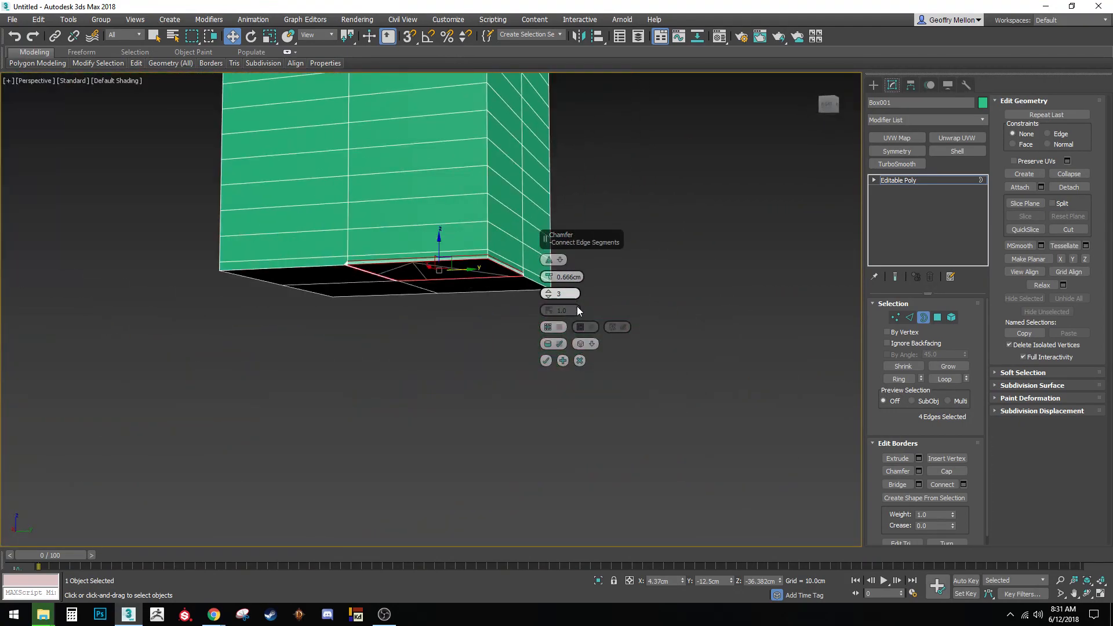
click(580, 360)
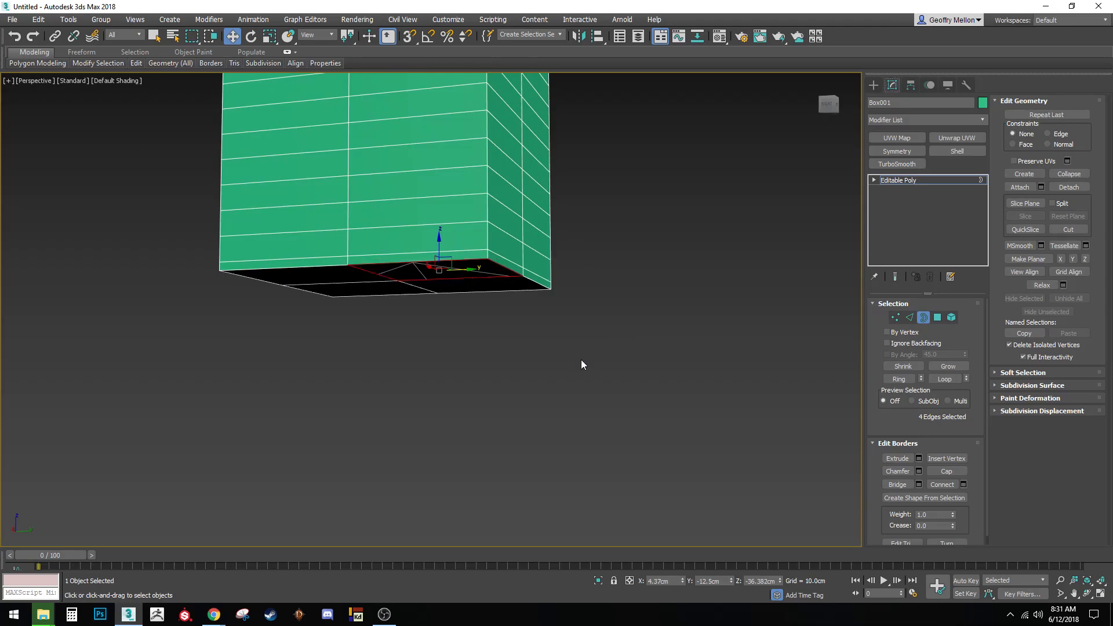
- Leave border editing and return to the whole cube
click(928, 318)
middle_drag(545, 266, 579, 388)
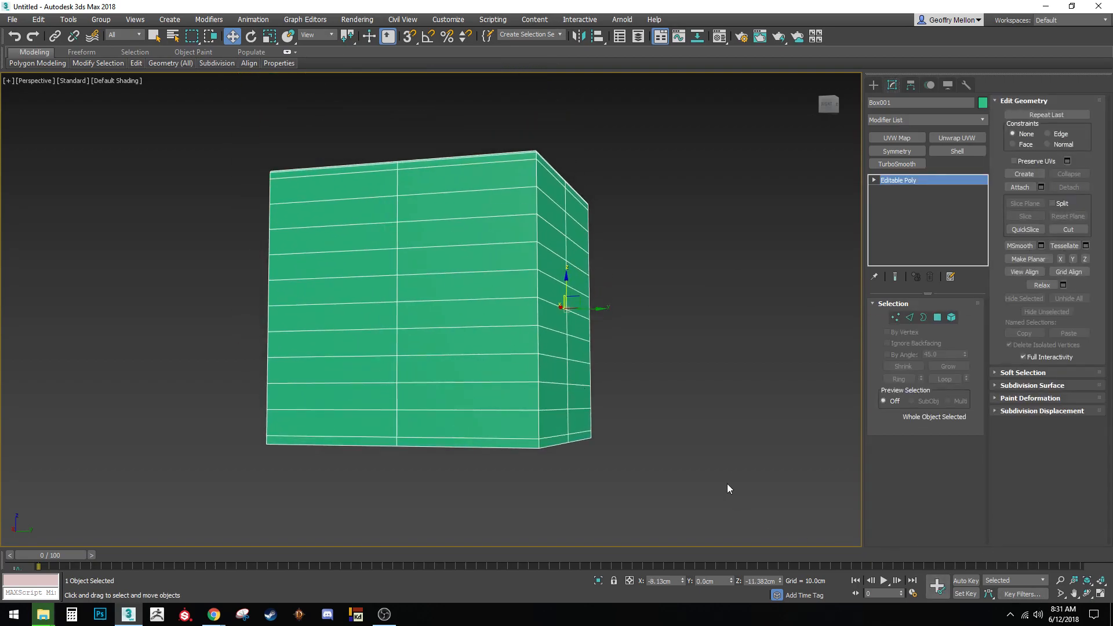